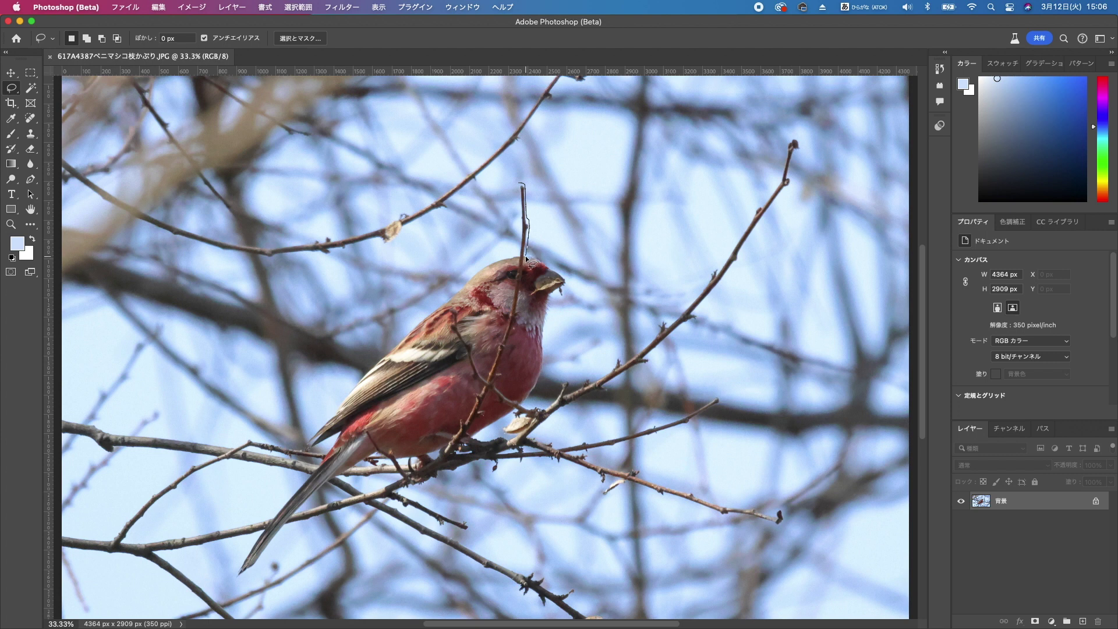
Lasso the twig crossing the bird's face and the sky above its head, and replace it using Generative Fill without a prompt.
{"action": "mouse_move", "coordinate": [519, 308]}
{"action": "left_mouse_down"}
{"action": "mouse_move", "coordinate": [507, 318]}
{"action": "mouse_move", "coordinate": [521, 187]}
{"action": "left_mouse_up"}
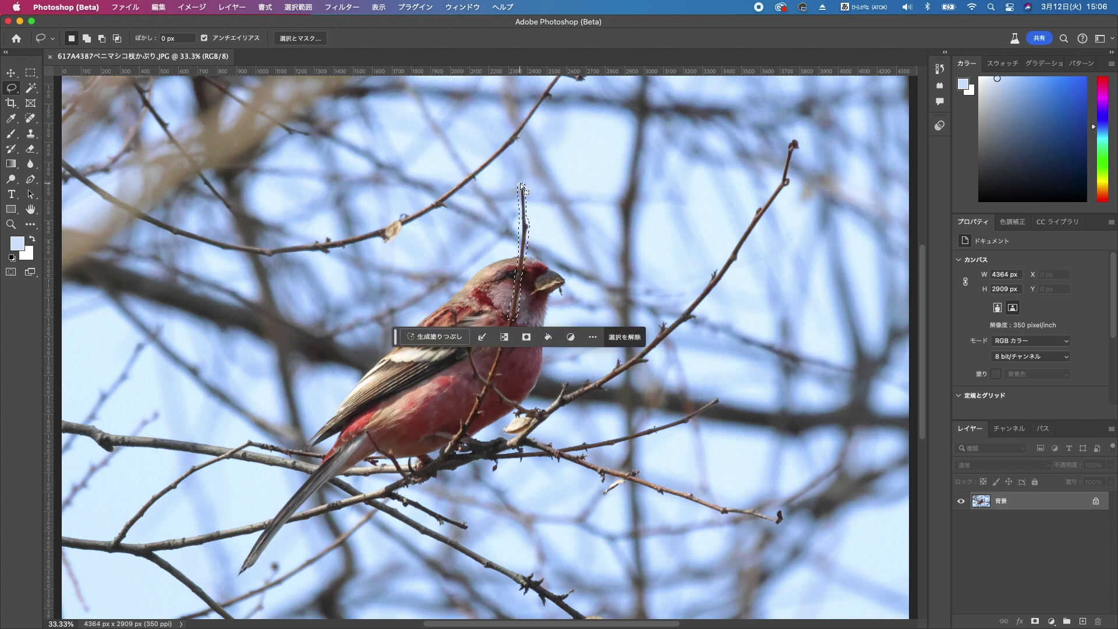
{"action": "left_click", "coordinate": [432, 337]}
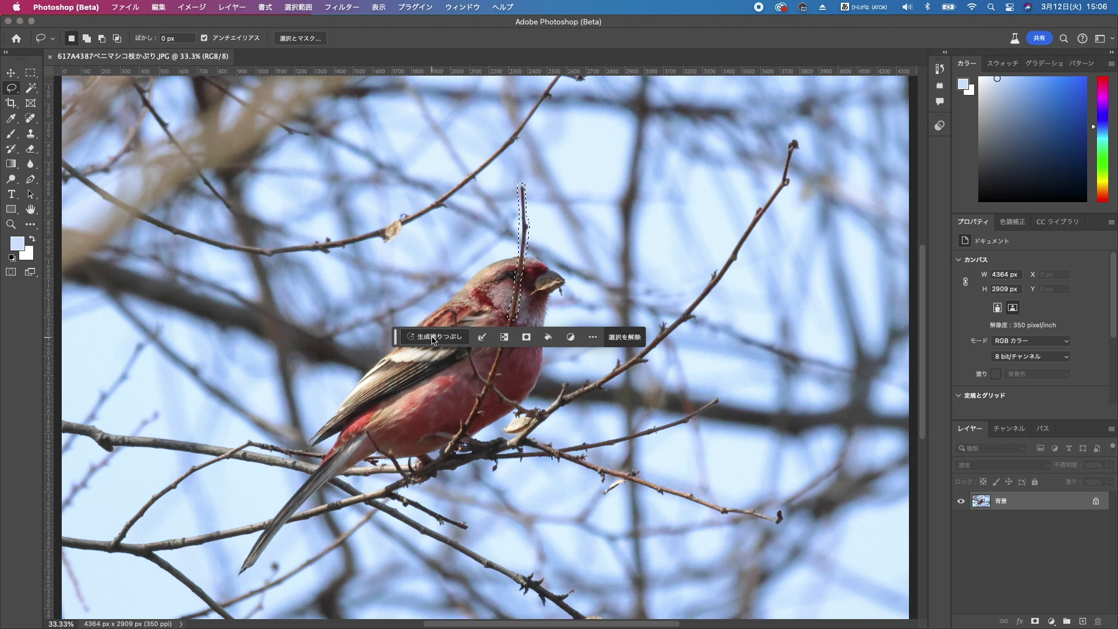
{"action": "left_click", "coordinate": [674, 338]}
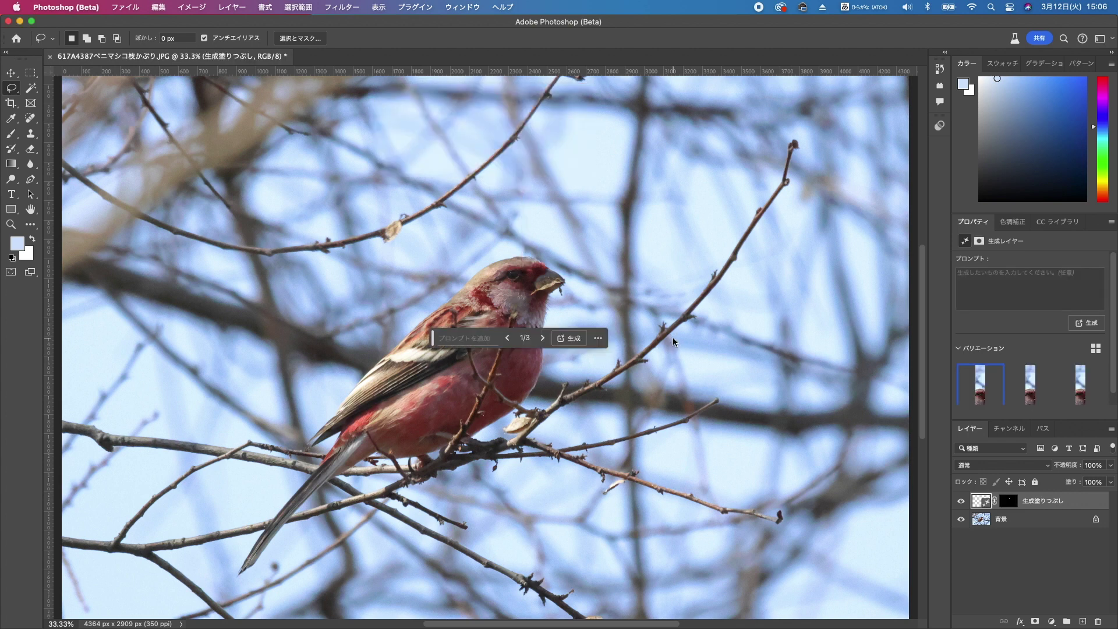
Compare the three generated variations around the bird's face and throat at 66.7% zoom, and keep the first one.
{"action": "left_click_drag", "start_coordinate": [438, 338], "coordinate": [524, 534]}
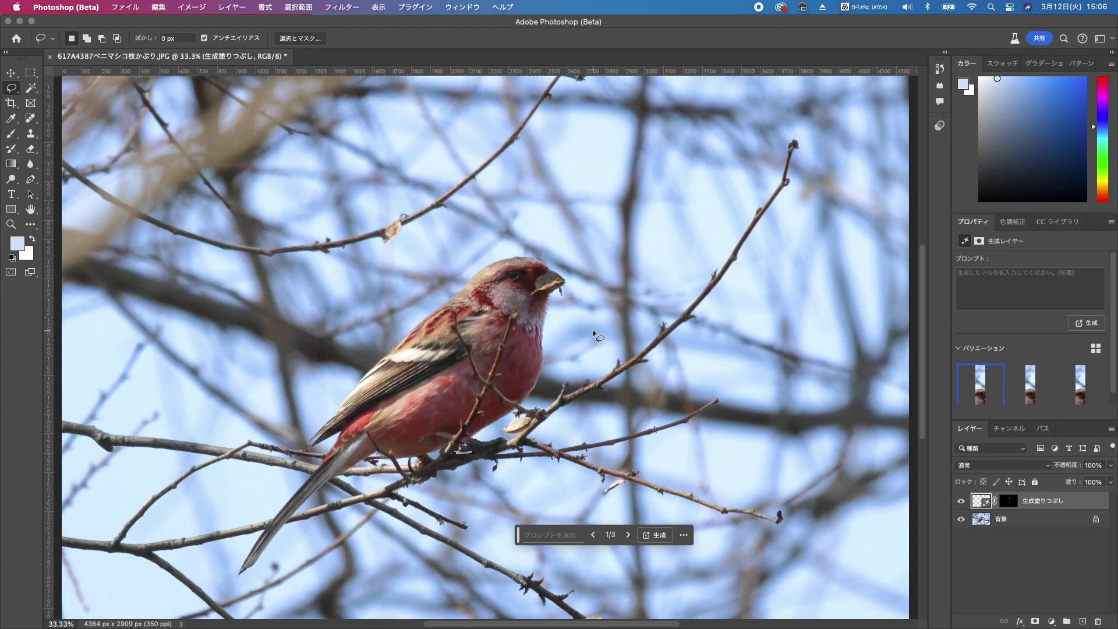
{"action": "key", "text": "super+plus"}
{"action": "key", "text": "super+plus"}
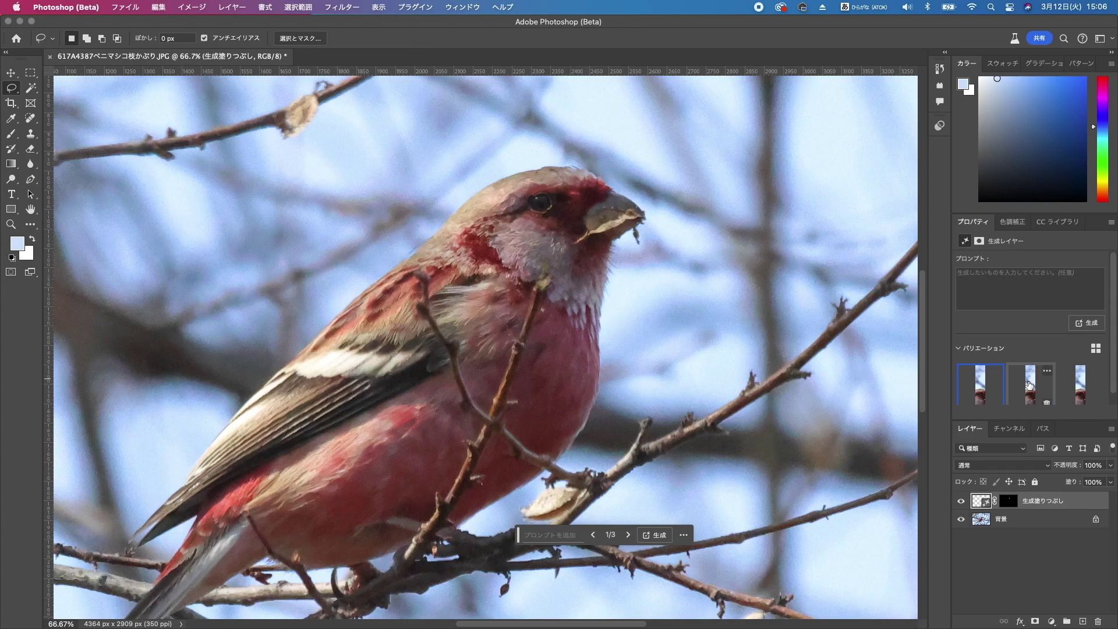
{"action": "left_click", "coordinate": [1029, 384]}
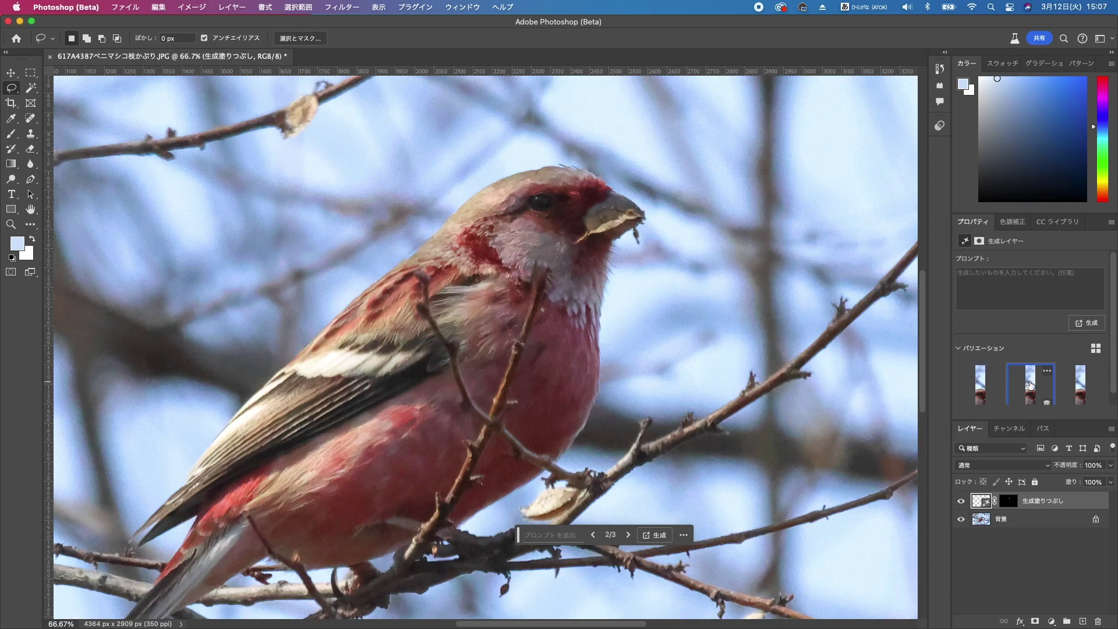
{"action": "left_click", "coordinate": [1081, 386]}
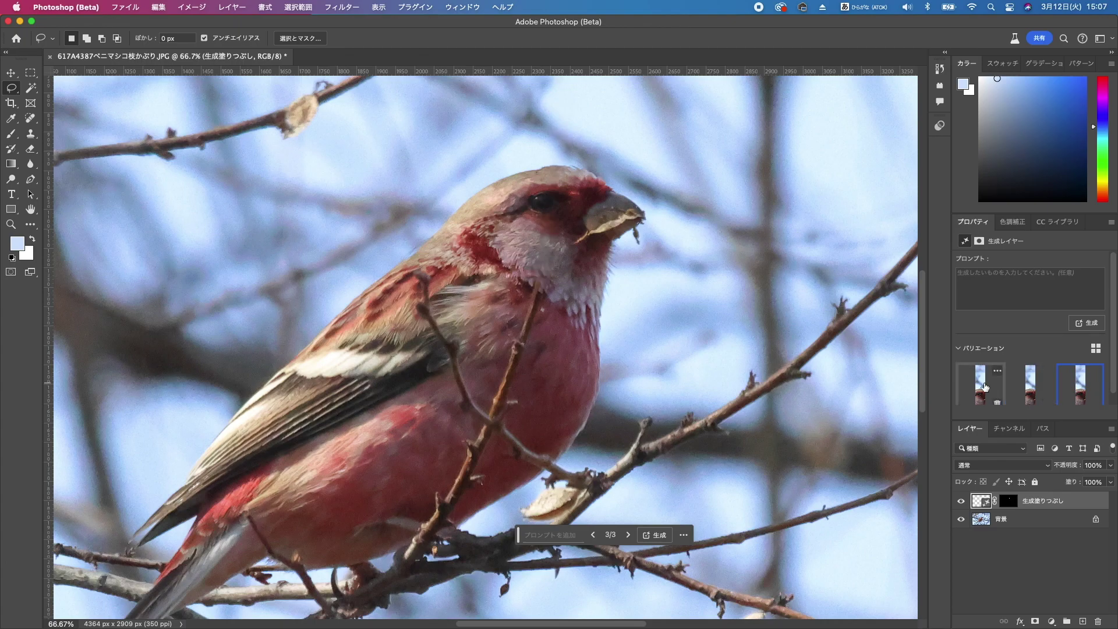
{"action": "left_click", "coordinate": [981, 386]}
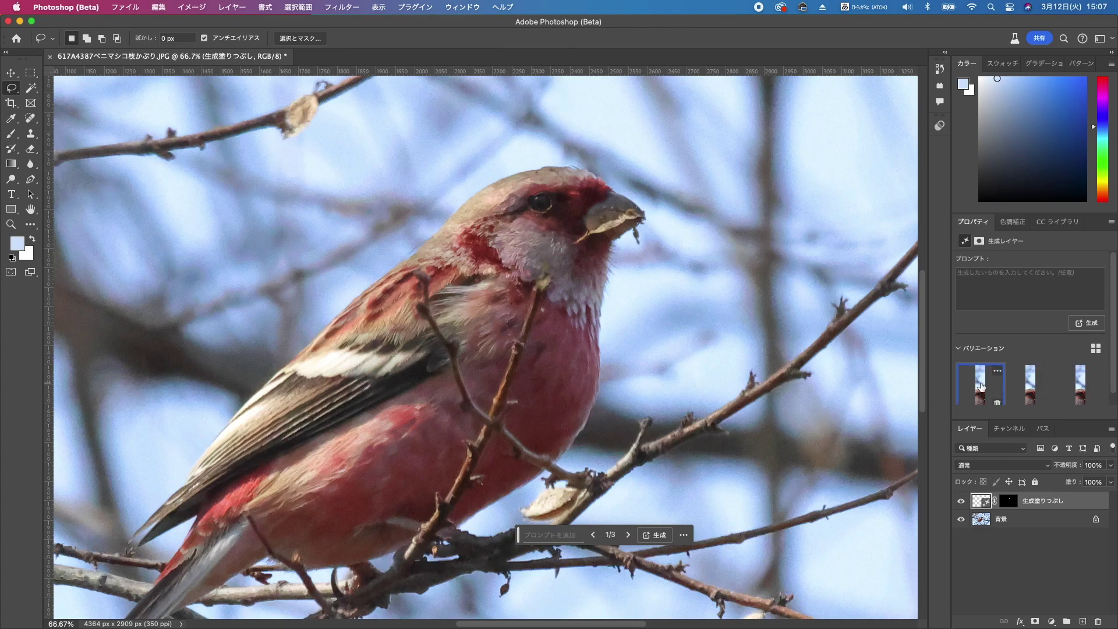
{"action": "left_click", "coordinate": [1079, 386]}
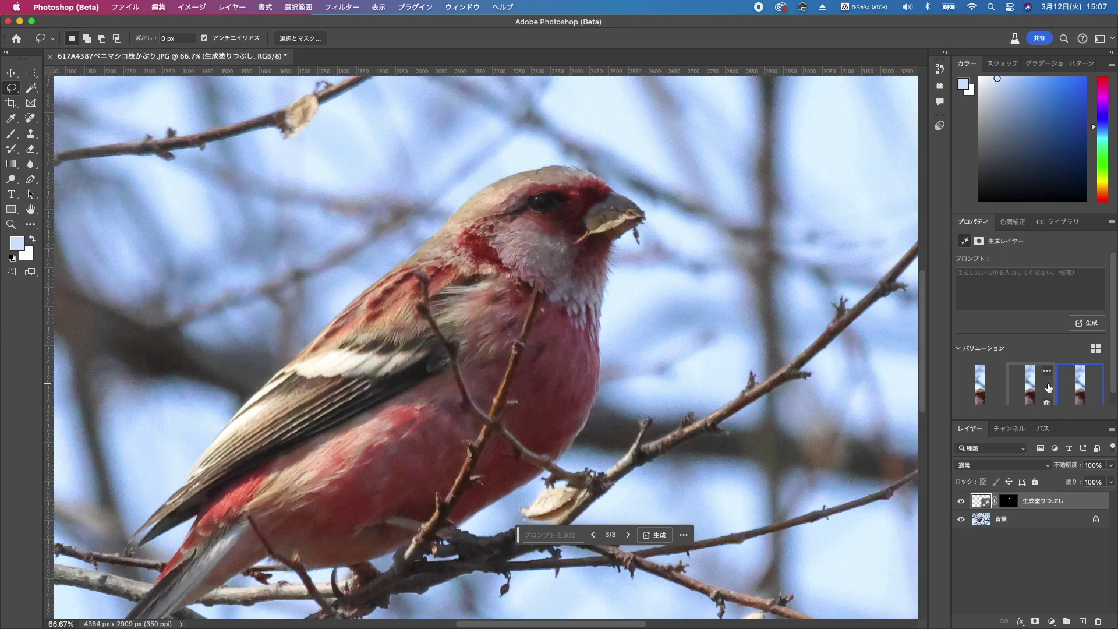
{"action": "left_click", "coordinate": [1028, 385]}
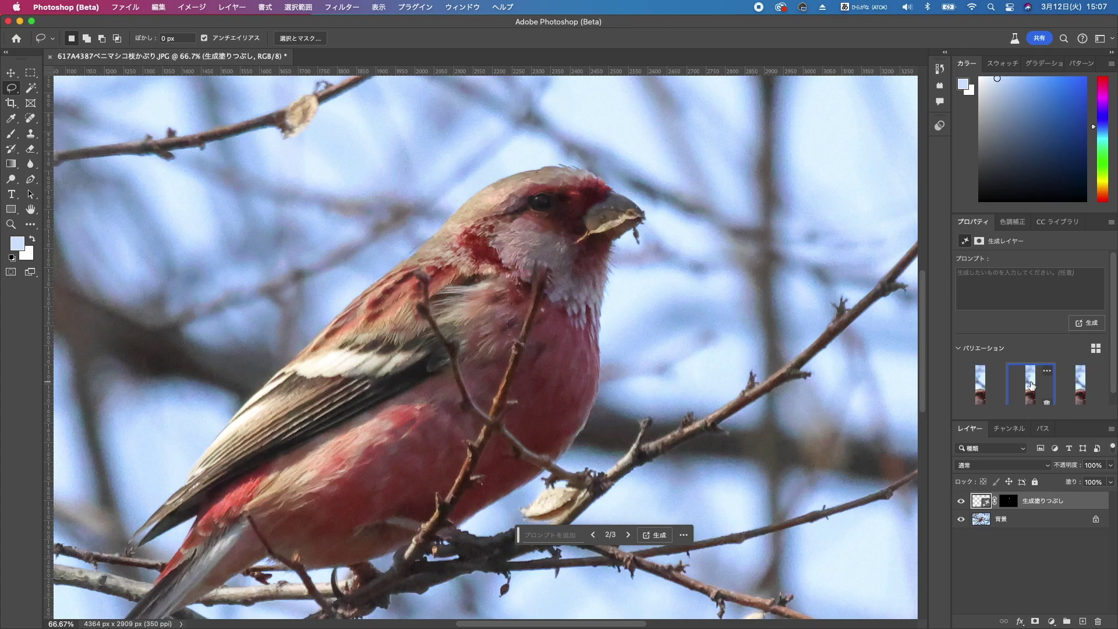
{"action": "left_click", "coordinate": [982, 387]}
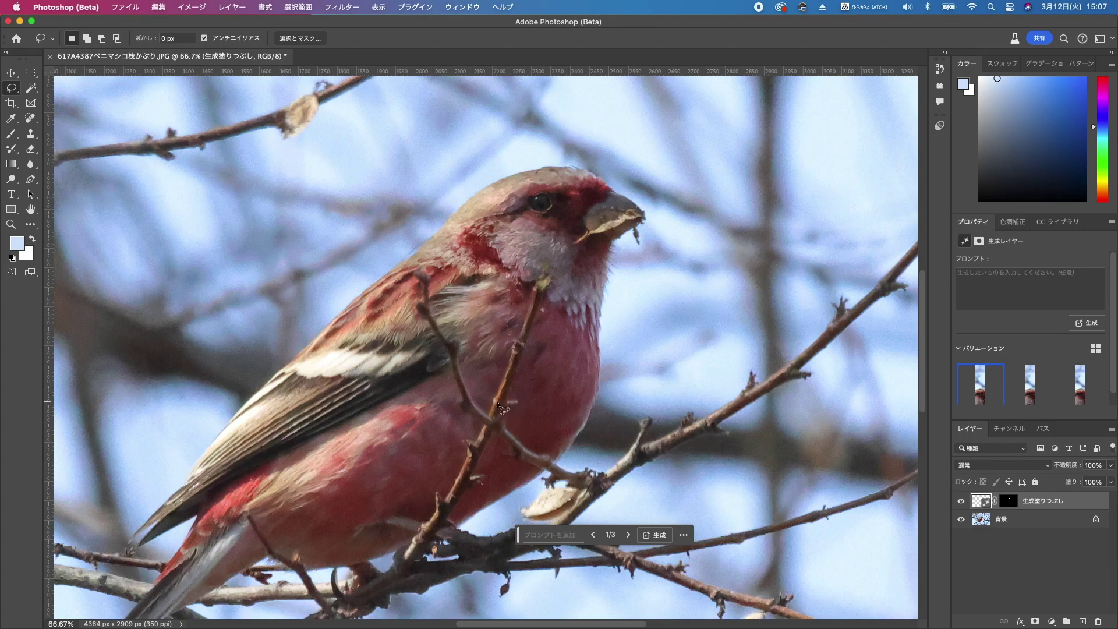
Lasso the twigs crossing the bird's wing and breast, and replace them using Generative Fill without a prompt.
{"action": "left_click_drag", "start_coordinate": [487, 410], "coordinate": [482, 403]}
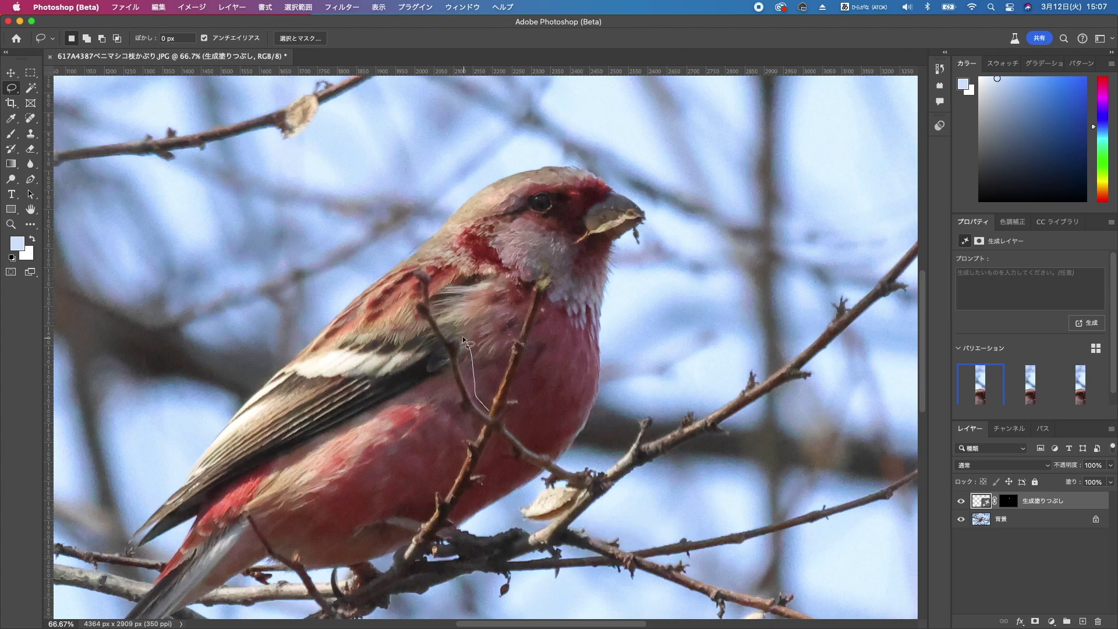
{"action": "mouse_move", "coordinate": [437, 294]}
{"action": "left_mouse_down"}
{"action": "mouse_move", "coordinate": [429, 271]}
{"action": "mouse_move", "coordinate": [411, 273]}
{"action": "mouse_move", "coordinate": [411, 316]}
{"action": "mouse_move", "coordinate": [480, 425]}
{"action": "mouse_move", "coordinate": [475, 440]}
{"action": "mouse_move", "coordinate": [460, 437]}
{"action": "mouse_move", "coordinate": [445, 496]}
{"action": "left_mouse_up"}
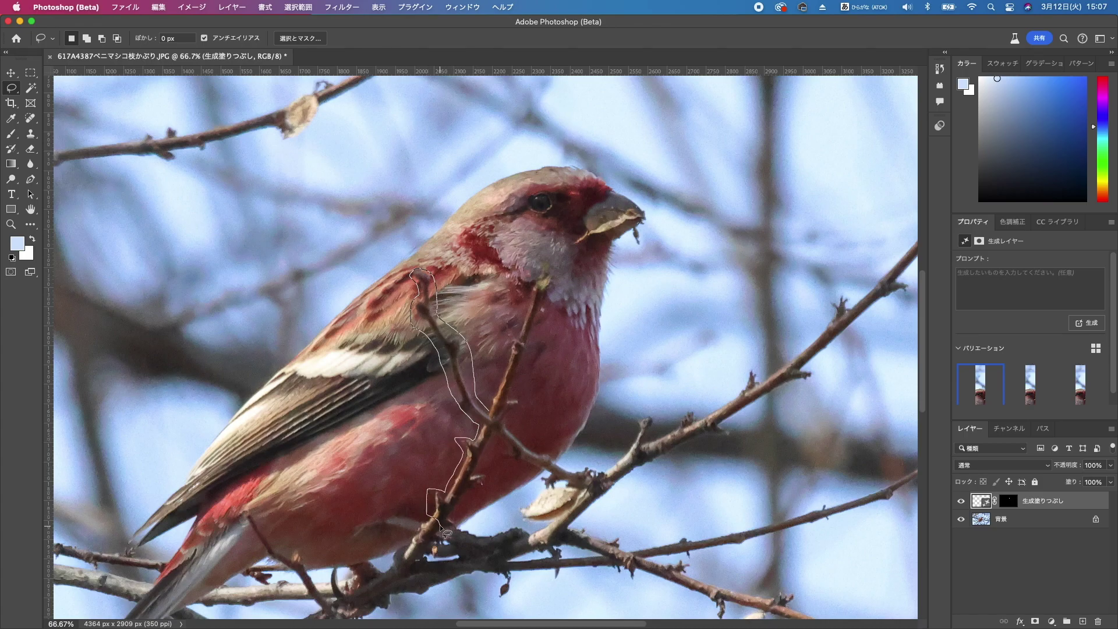
{"action": "left_click_drag", "start_coordinate": [468, 529], "coordinate": [465, 526]}
{"action": "left_click_drag", "start_coordinate": [502, 454], "coordinate": [524, 469]}
{"action": "mouse_move", "coordinate": [520, 434]}
{"action": "left_mouse_down"}
{"action": "mouse_move", "coordinate": [508, 418]}
{"action": "mouse_move", "coordinate": [518, 378]}
{"action": "left_mouse_up"}
{"action": "left_click_drag", "start_coordinate": [532, 335], "coordinate": [536, 320]}
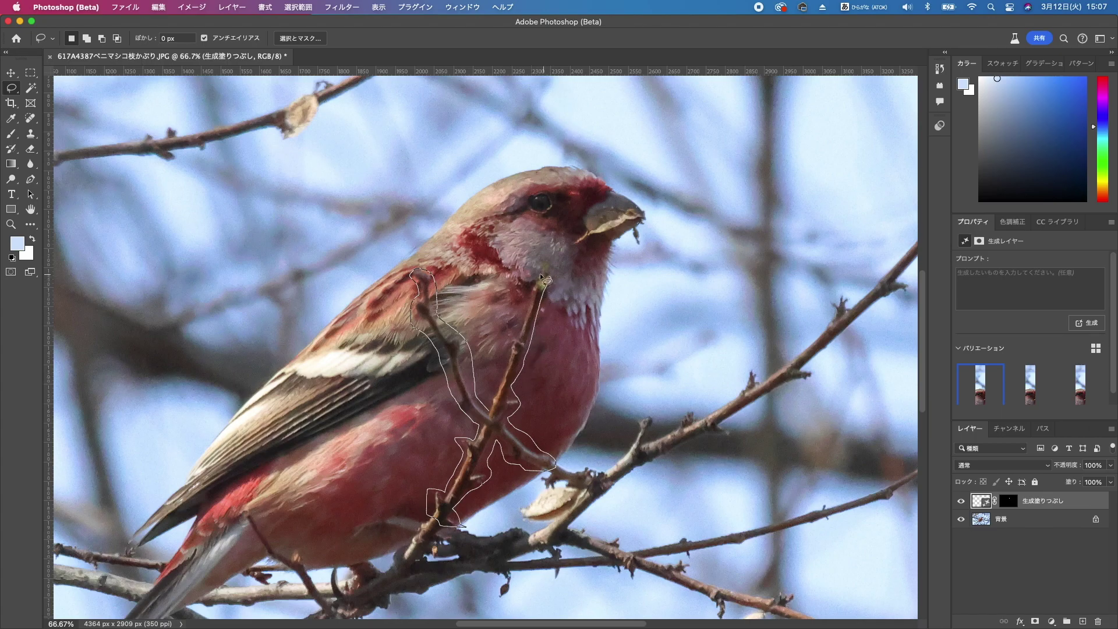
{"action": "left_click_drag", "start_coordinate": [520, 328], "coordinate": [485, 408]}
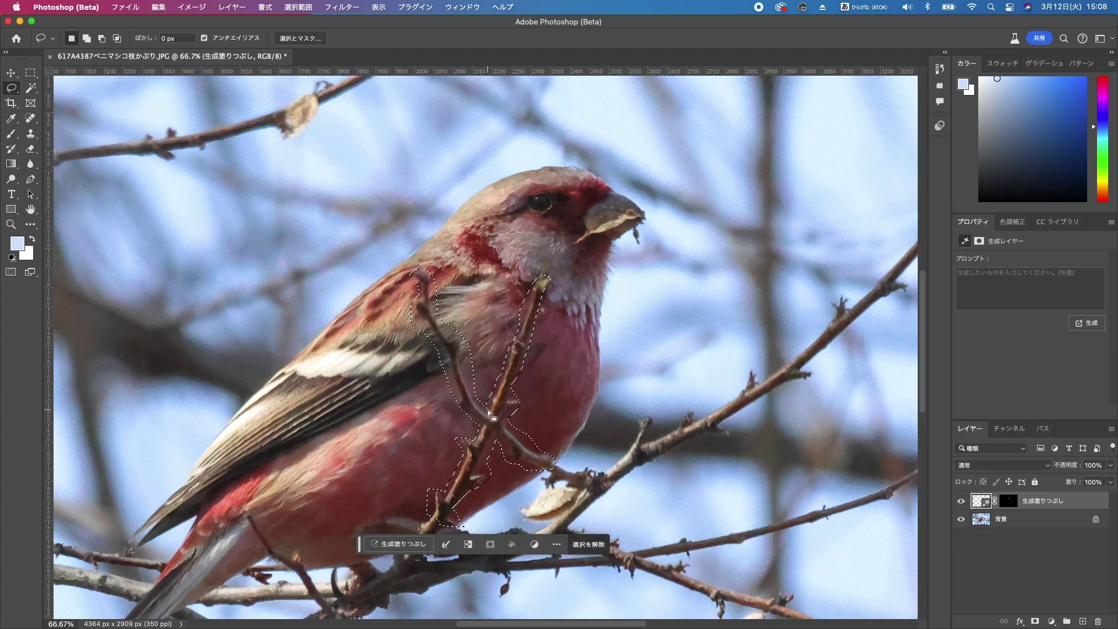
{"action": "left_click", "coordinate": [398, 545]}
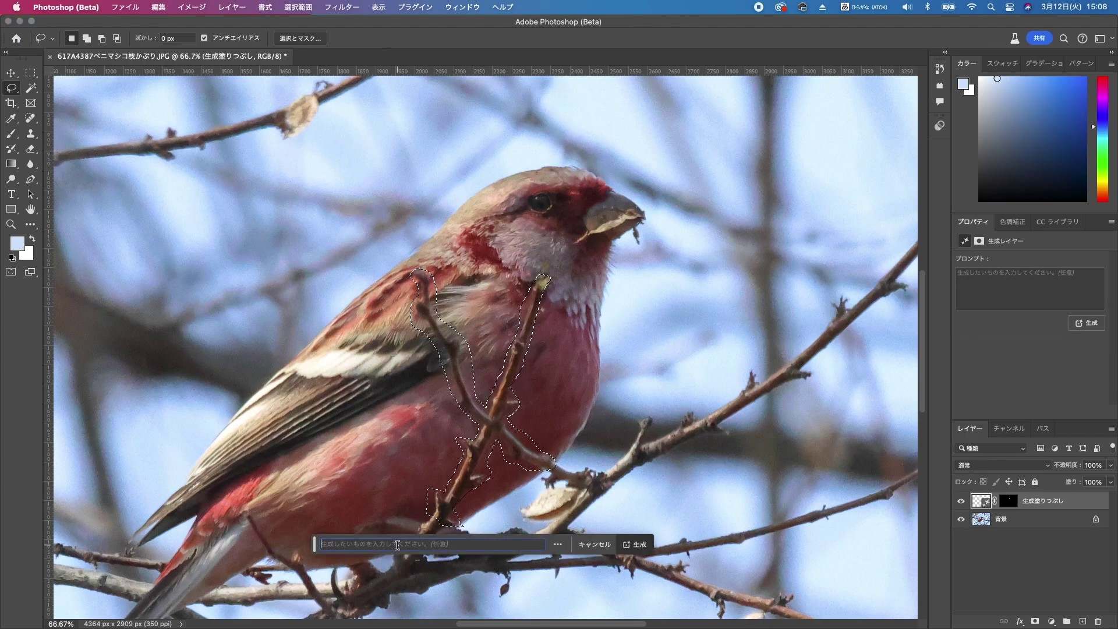
{"action": "left_click", "coordinate": [631, 547]}
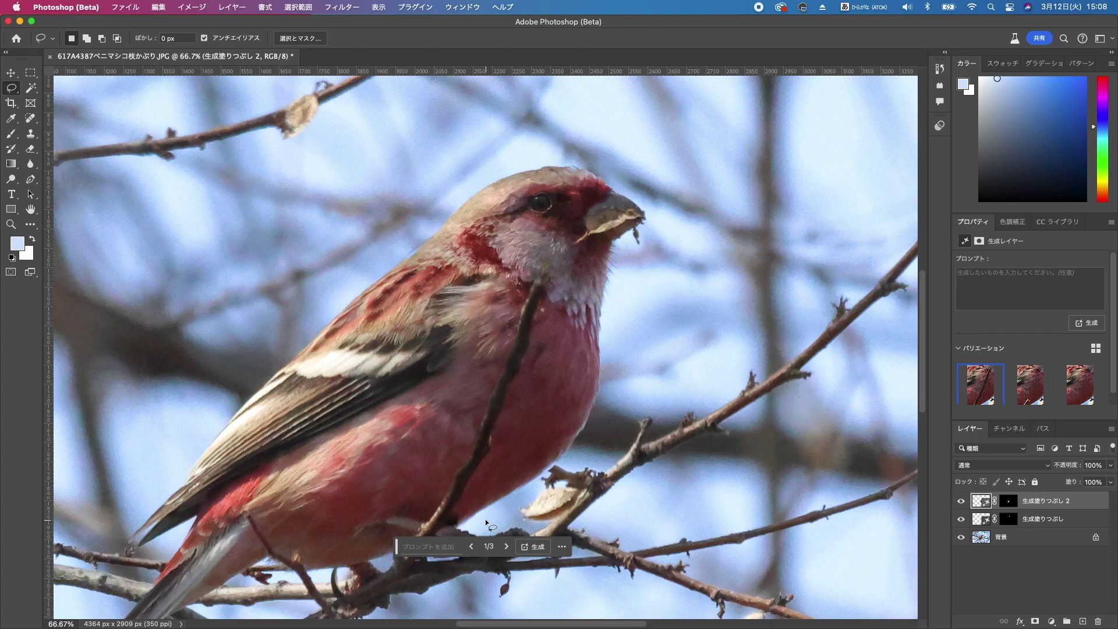
Compare the three generated variations of the bird's wing and breast, choose the second one, and check it in the whole photo.
{"action": "scroll", "coordinate": [481, 520], "scroll_direction": "down", "scroll_amount": 3}
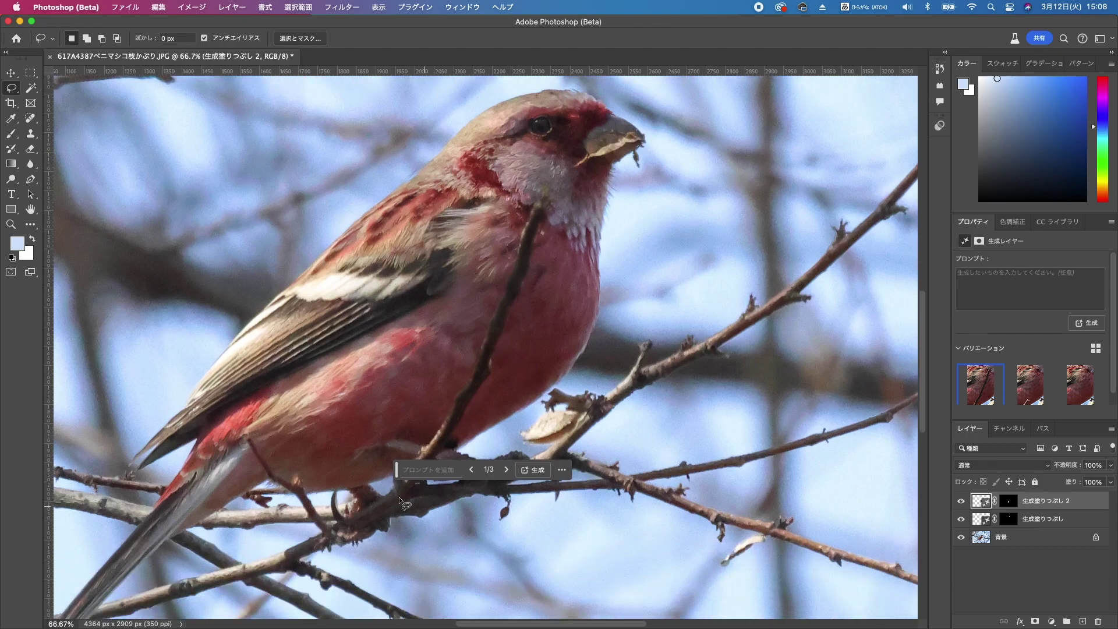
{"action": "left_click_drag", "start_coordinate": [396, 470], "coordinate": [693, 400]}
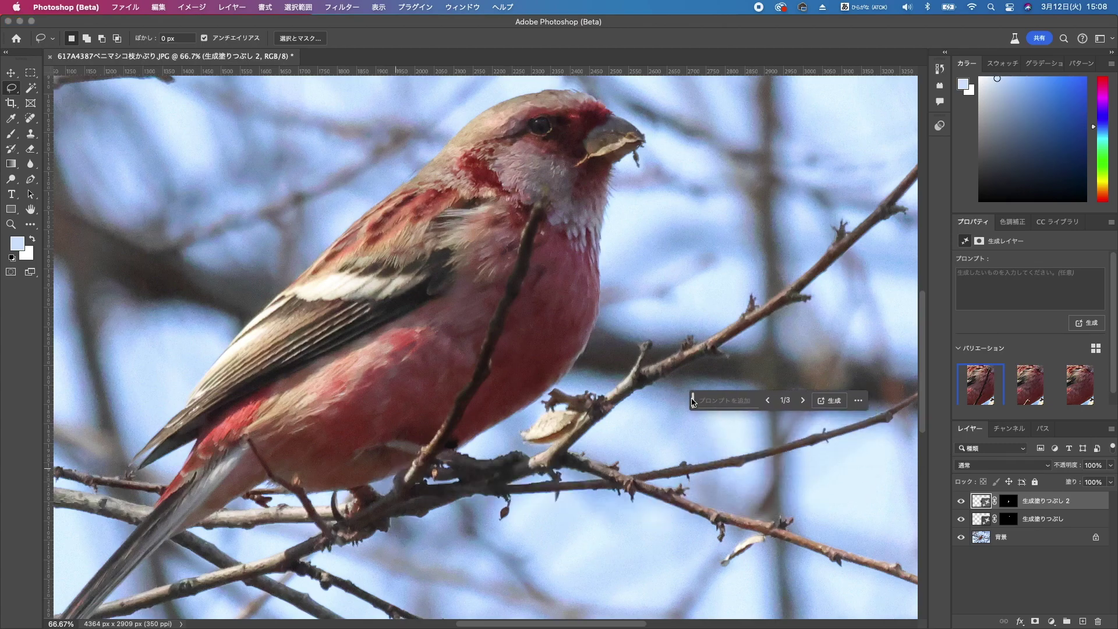
{"action": "left_click", "coordinate": [1031, 387]}
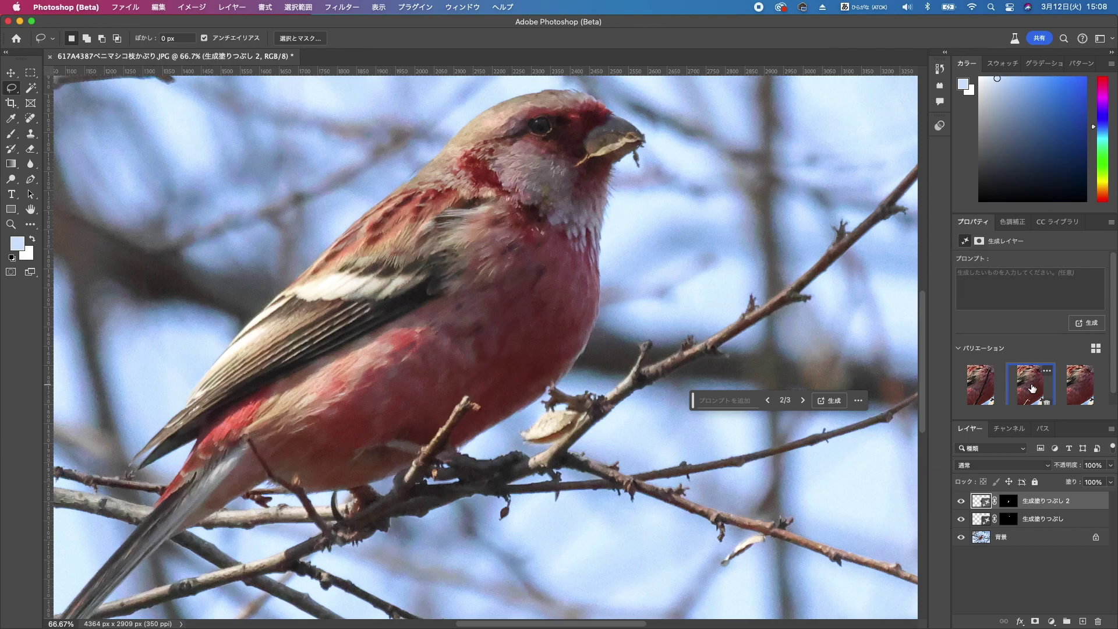
{"action": "left_click", "coordinate": [1075, 387]}
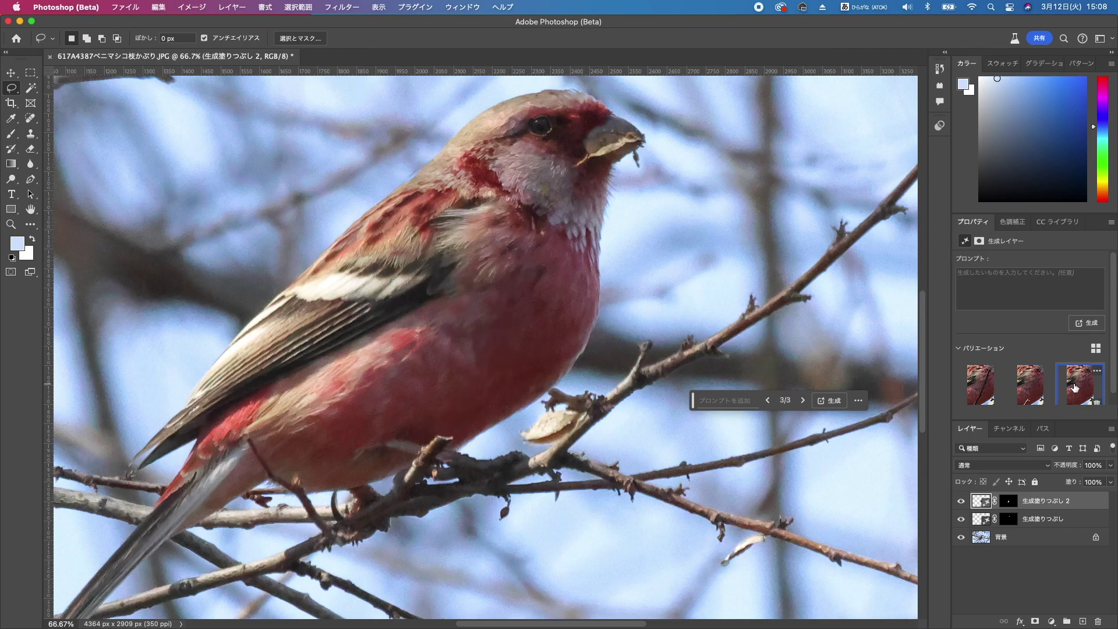
{"action": "left_click", "coordinate": [1031, 388]}
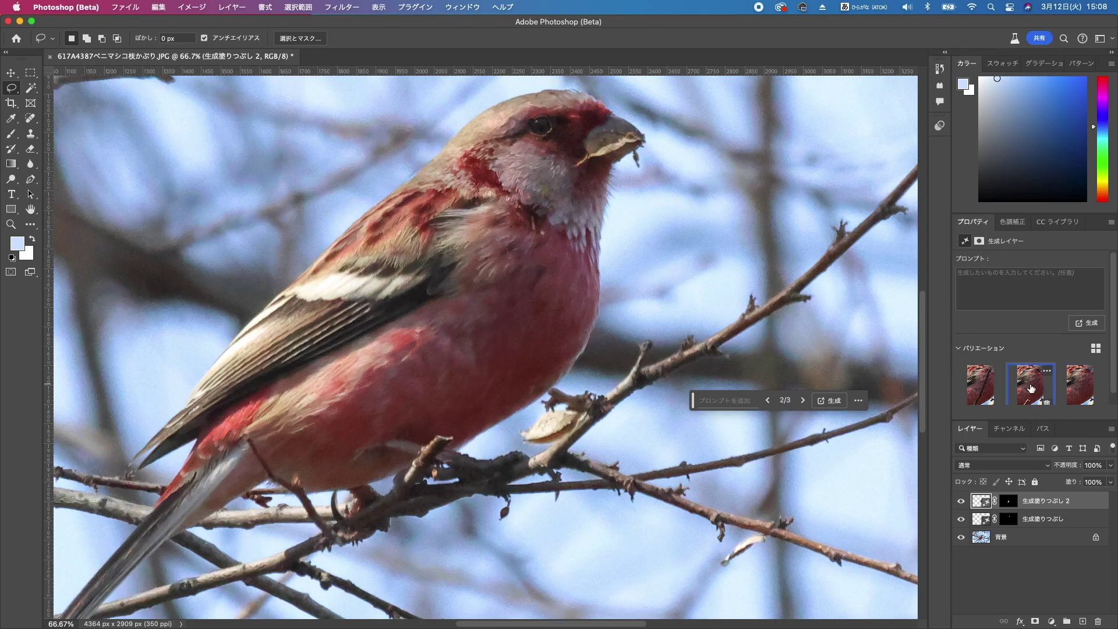
{"action": "left_click", "coordinate": [1076, 388]}
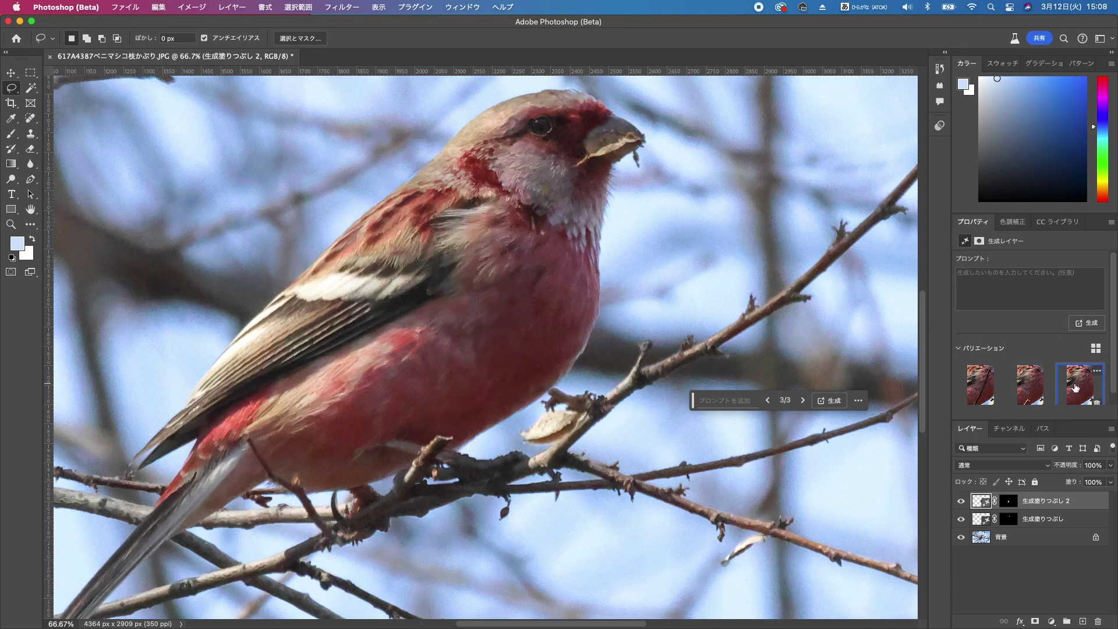
{"action": "left_click", "coordinate": [1034, 390]}
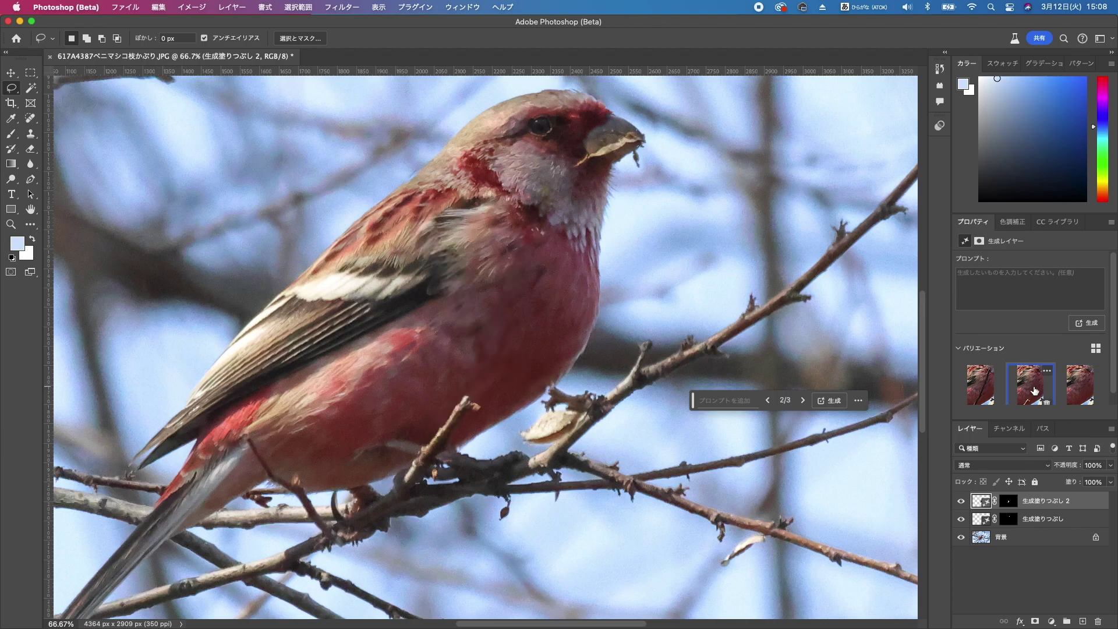
{"action": "left_click", "coordinate": [1080, 389]}
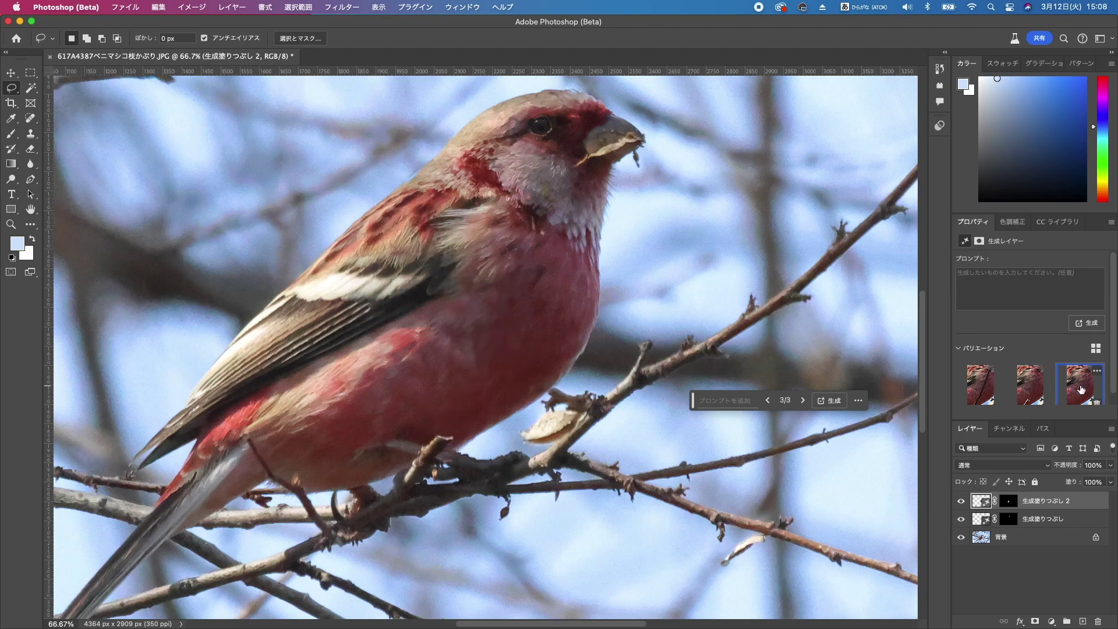
{"action": "left_click", "coordinate": [1034, 390]}
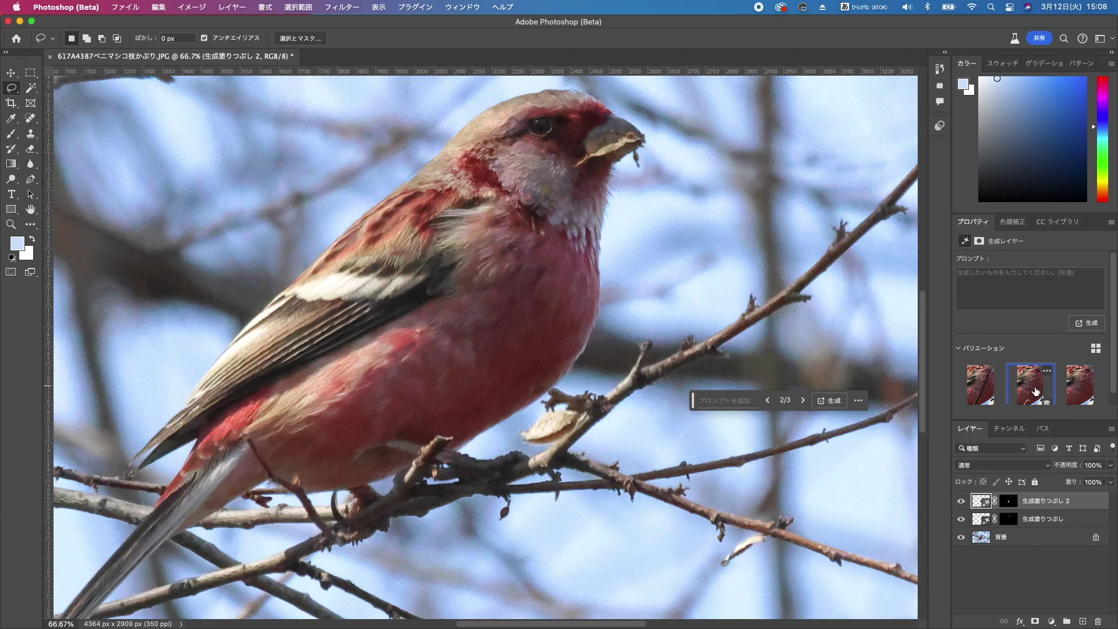
{"action": "left_click", "coordinate": [1080, 389]}
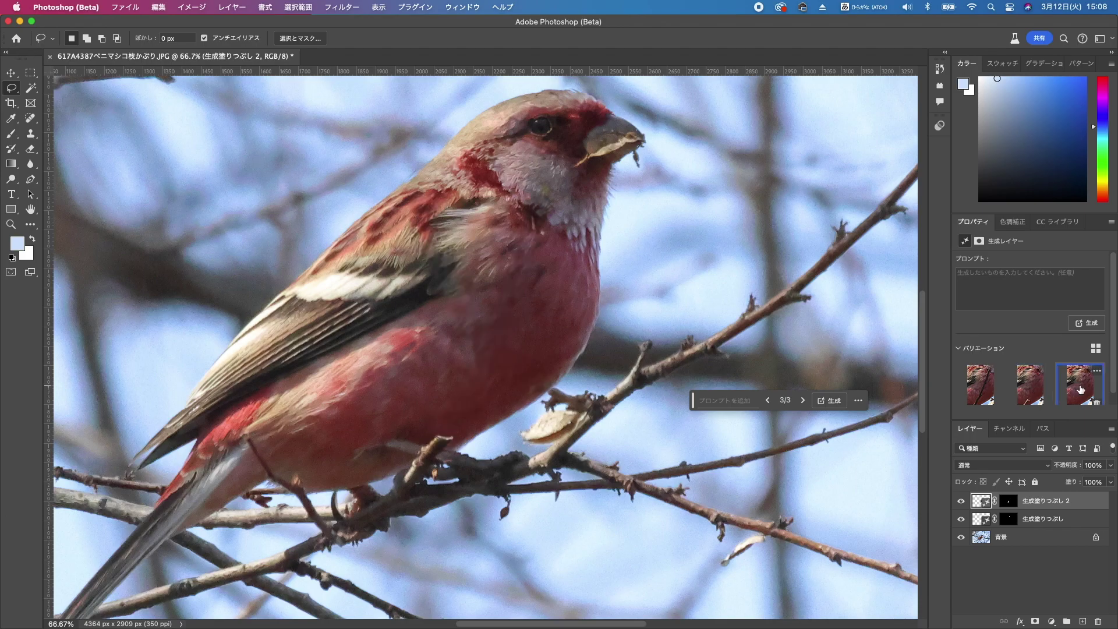
{"action": "left_click", "coordinate": [1026, 387]}
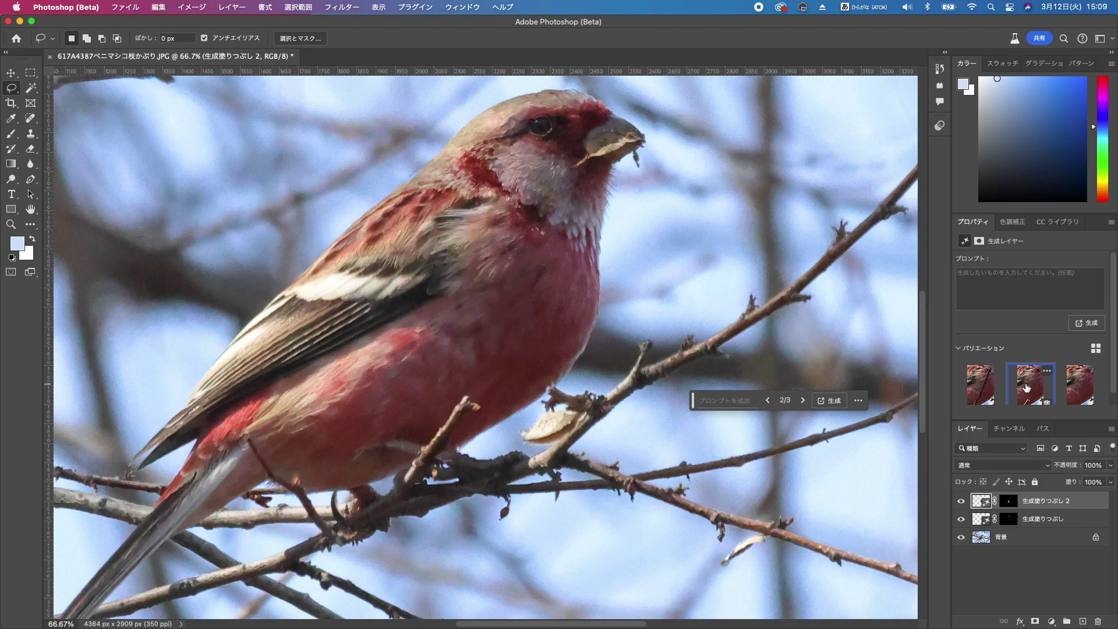
{"action": "left_click", "coordinate": [1070, 385]}
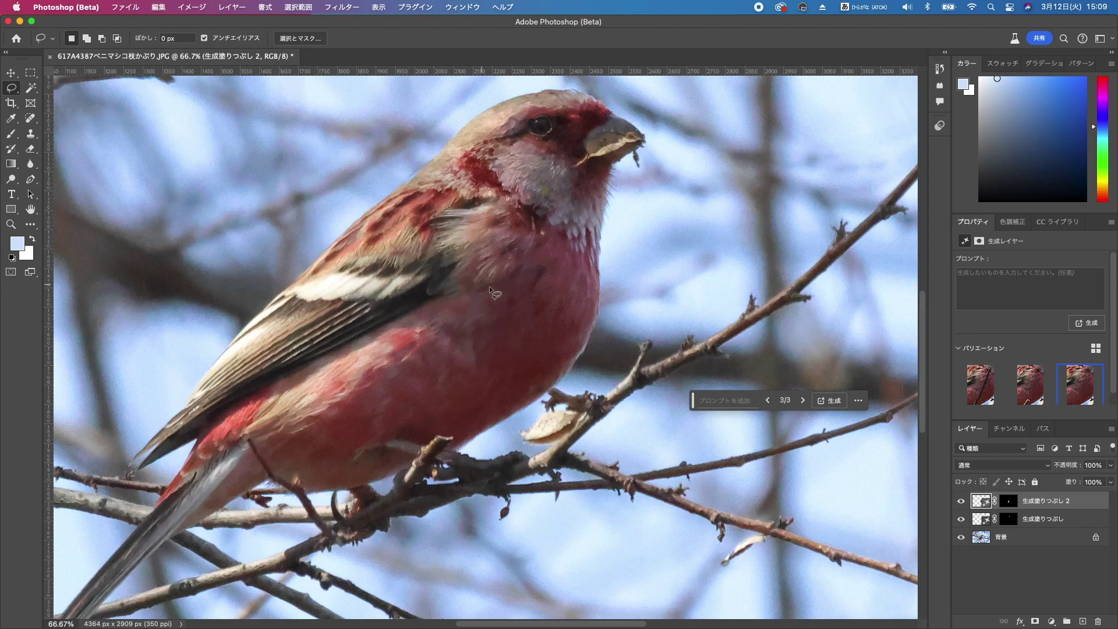
{"action": "left_click", "coordinate": [1029, 383]}
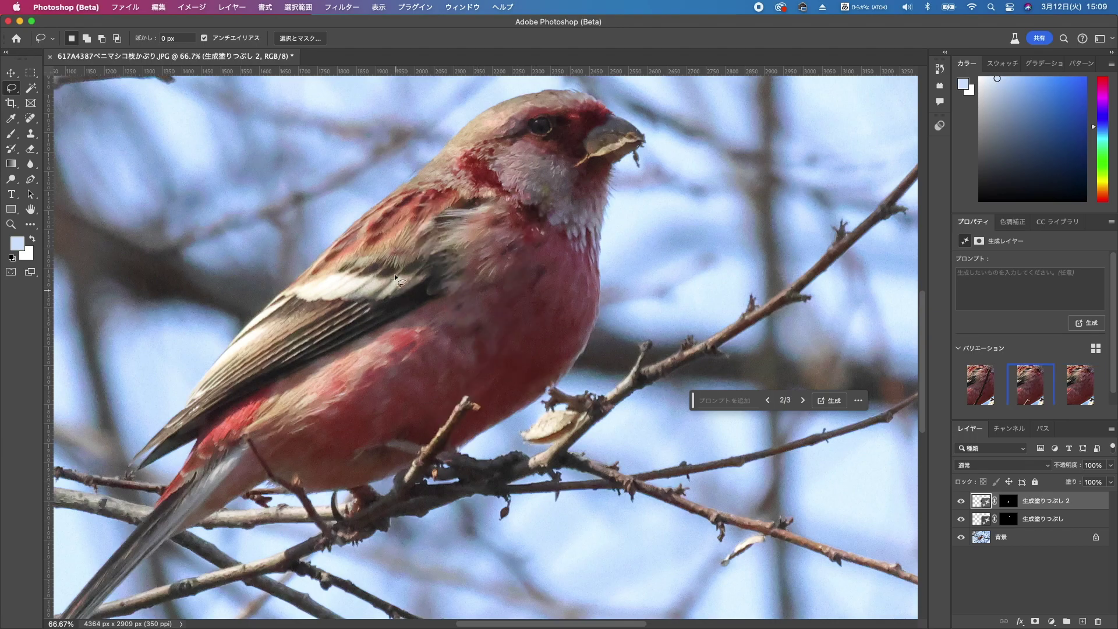
{"action": "left_click", "coordinate": [1086, 383]}
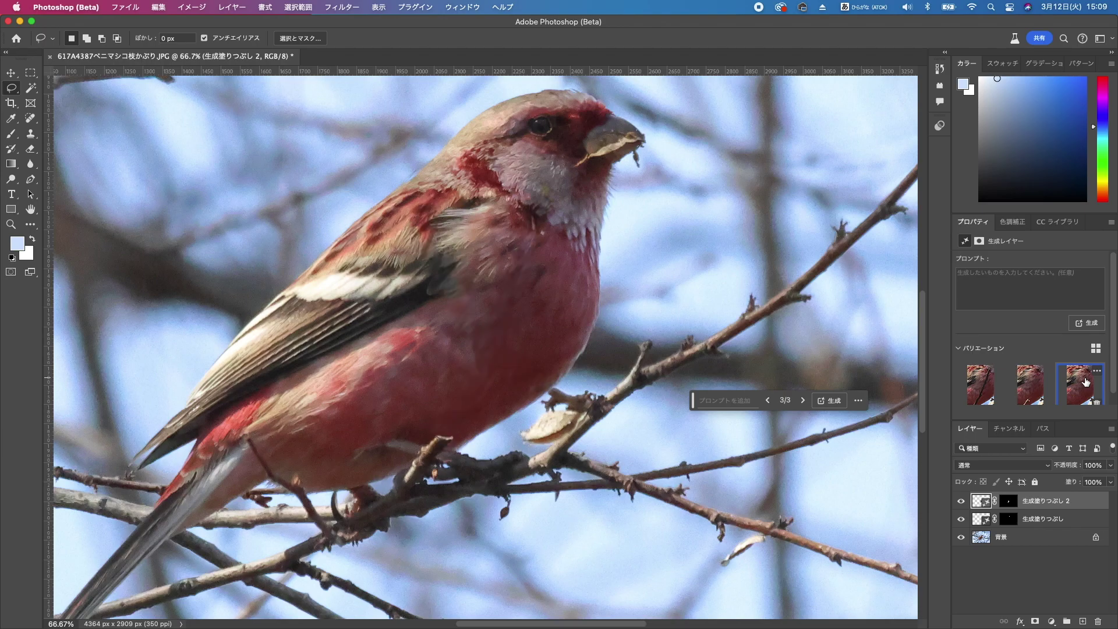
{"action": "left_click", "coordinate": [982, 383]}
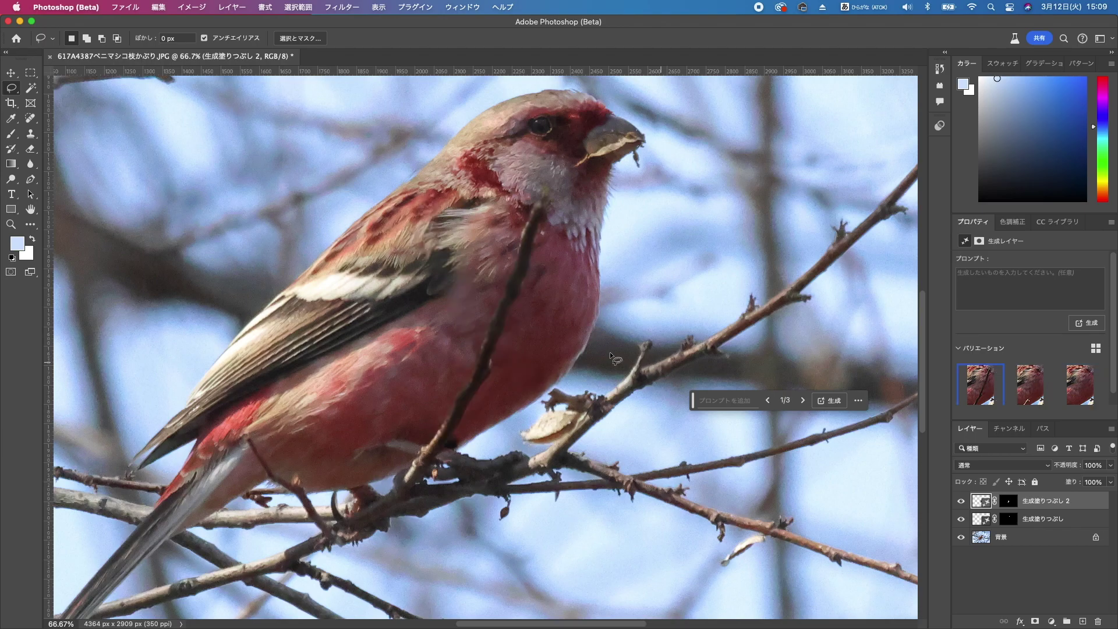
{"action": "left_click", "coordinate": [1036, 381]}
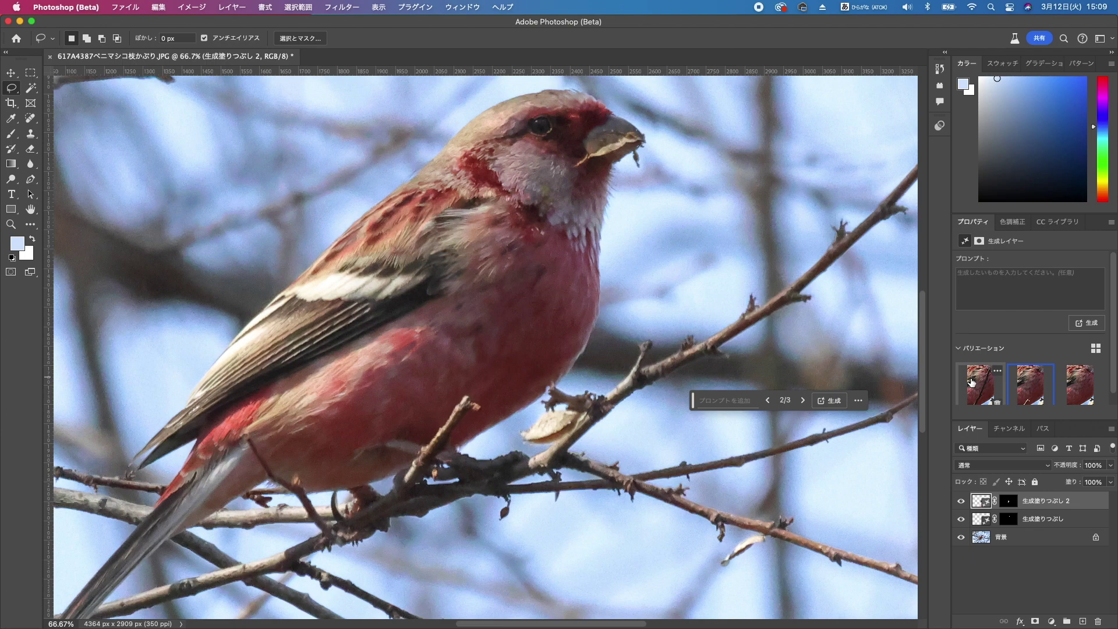
{"action": "key", "text": "super+minus"}
{"action": "key", "text": "super+minus"}
{"action": "key", "text": "super+minus"}
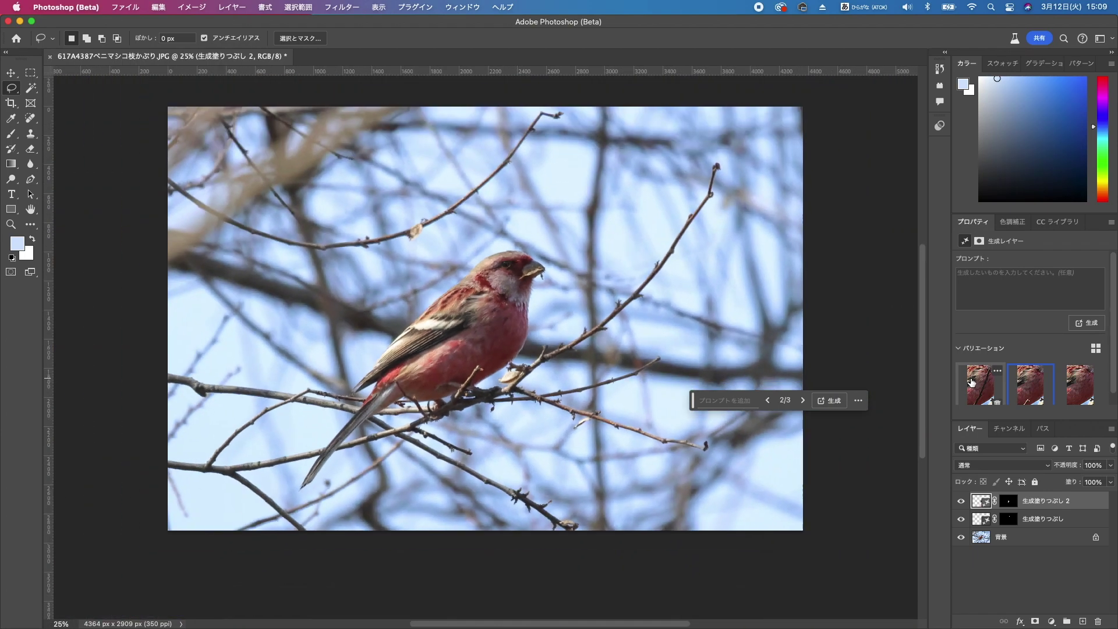
{"action": "key", "text": "super+minus"}
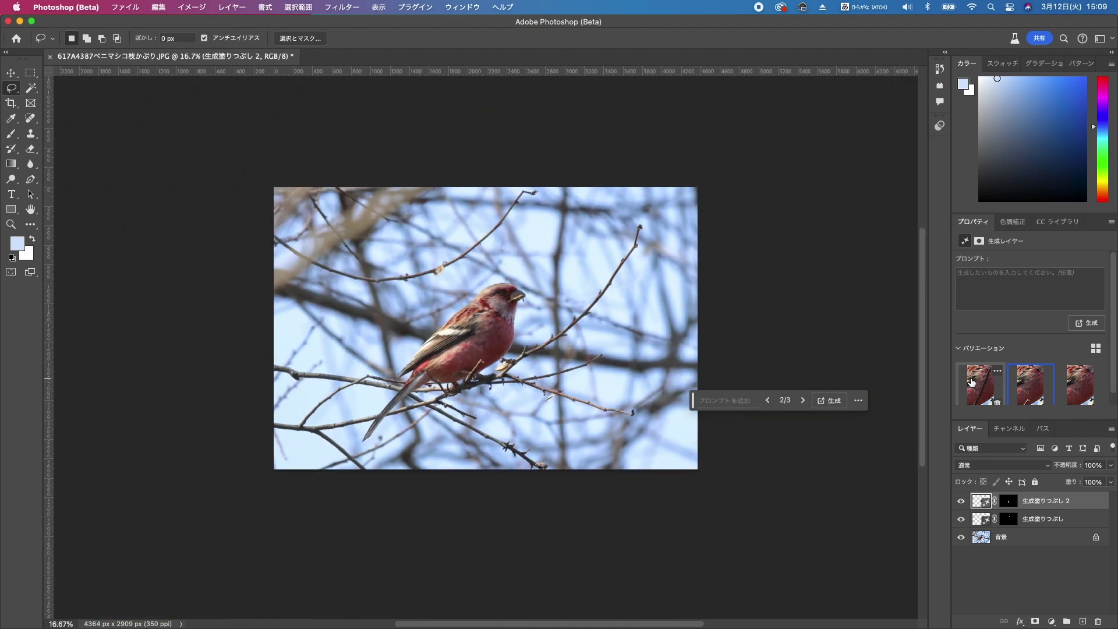
Flatten the two Generative Fill layers and the photo into a single background layer.
{"action": "key", "text": "super+plus"}
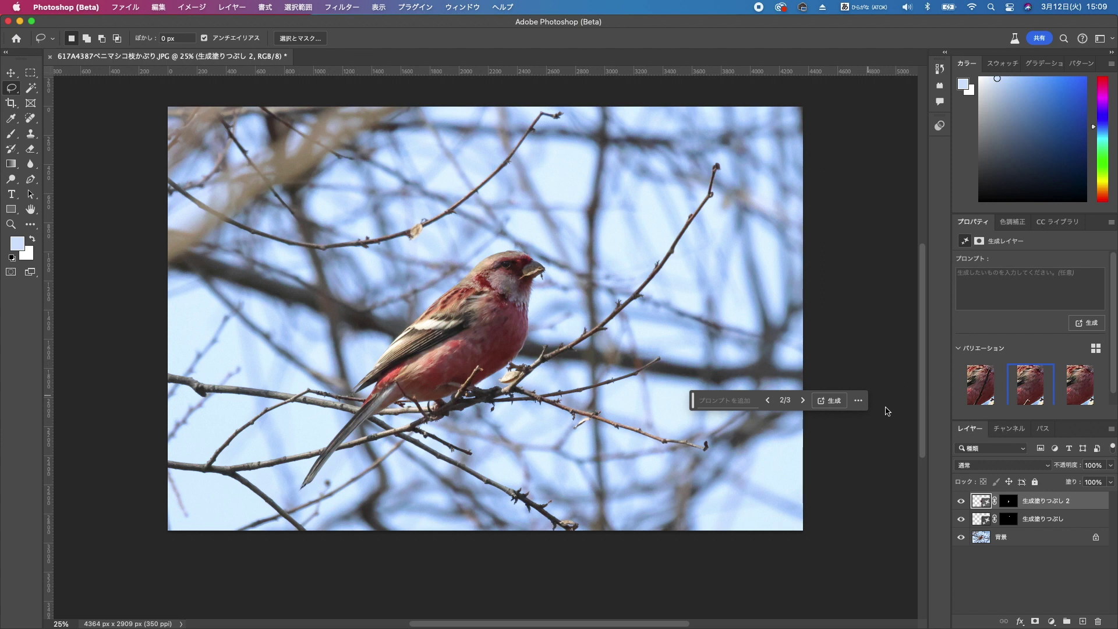
{"action": "left_click", "coordinate": [1110, 429]}
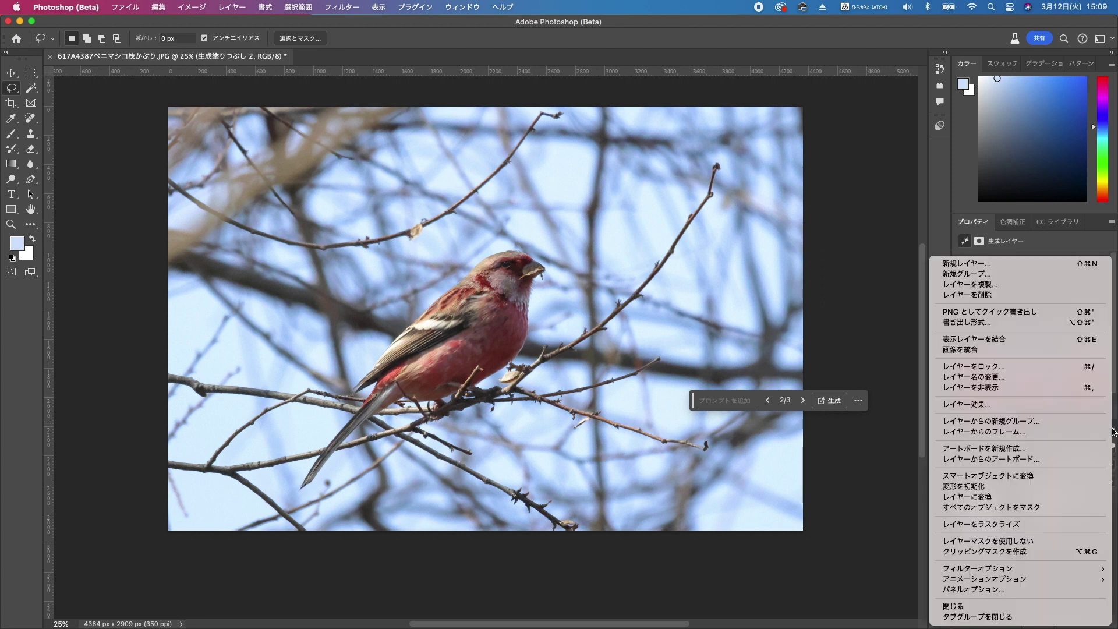
{"action": "left_click", "coordinate": [973, 349]}
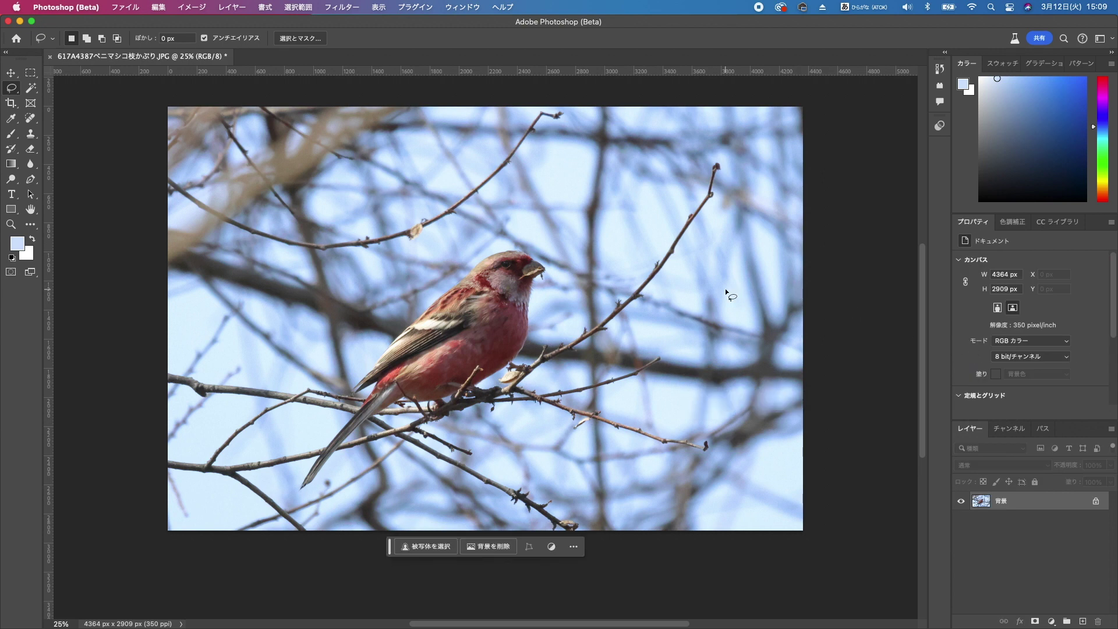
Open the Camera Raw Filter and set Shadows to +26, Exposure to +0.10 and Whites to +4.
{"action": "key", "text": "super+plus"}
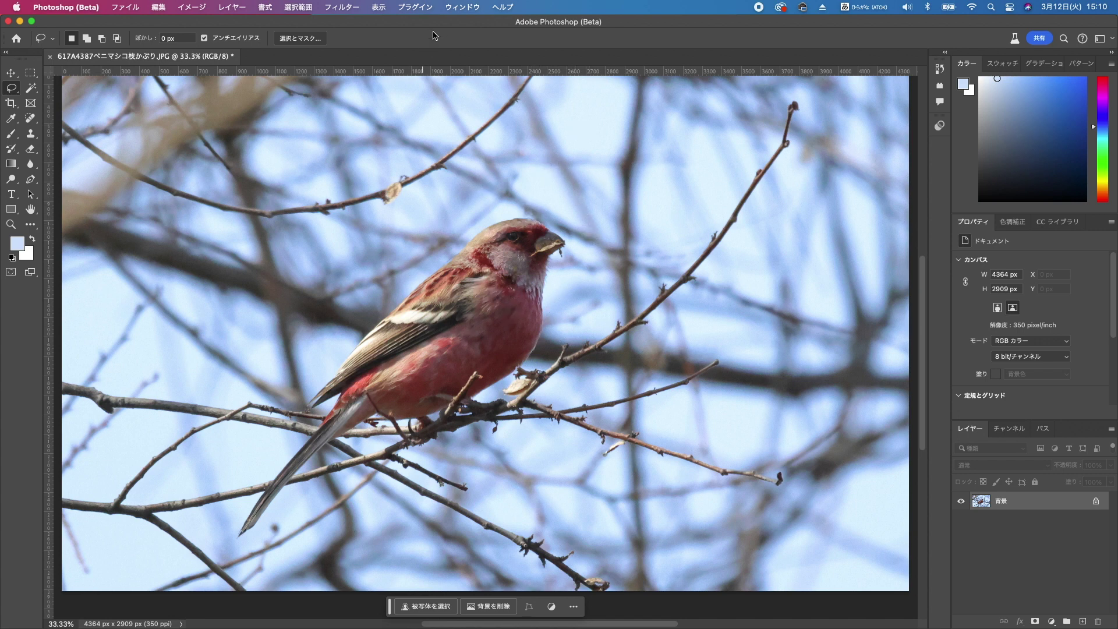
{"action": "left_click", "coordinate": [348, 8]}
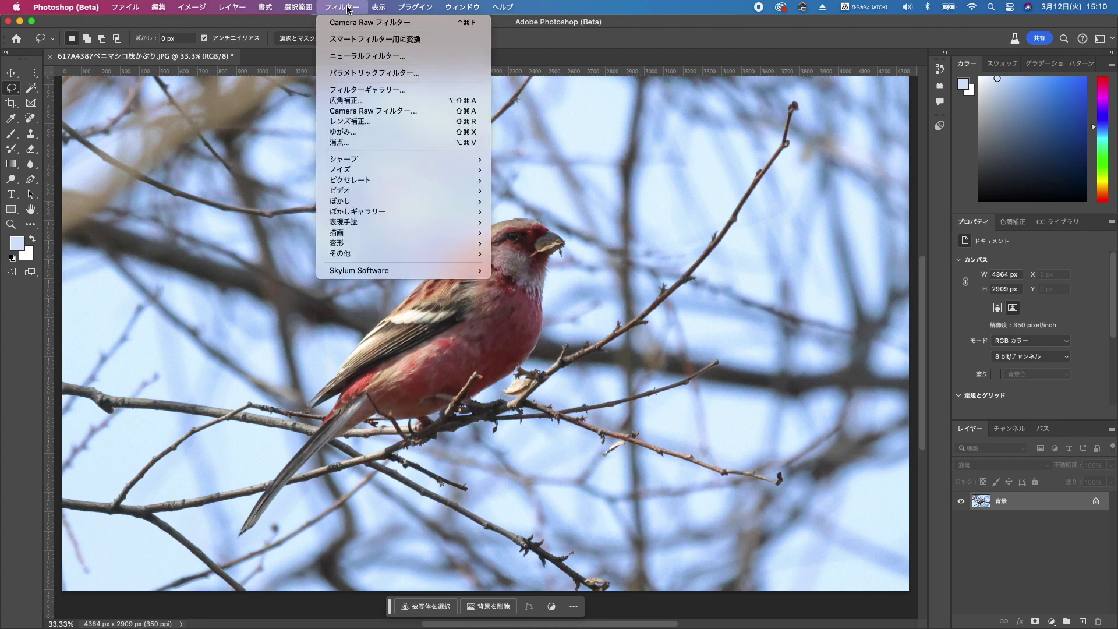
{"action": "left_click", "coordinate": [395, 110]}
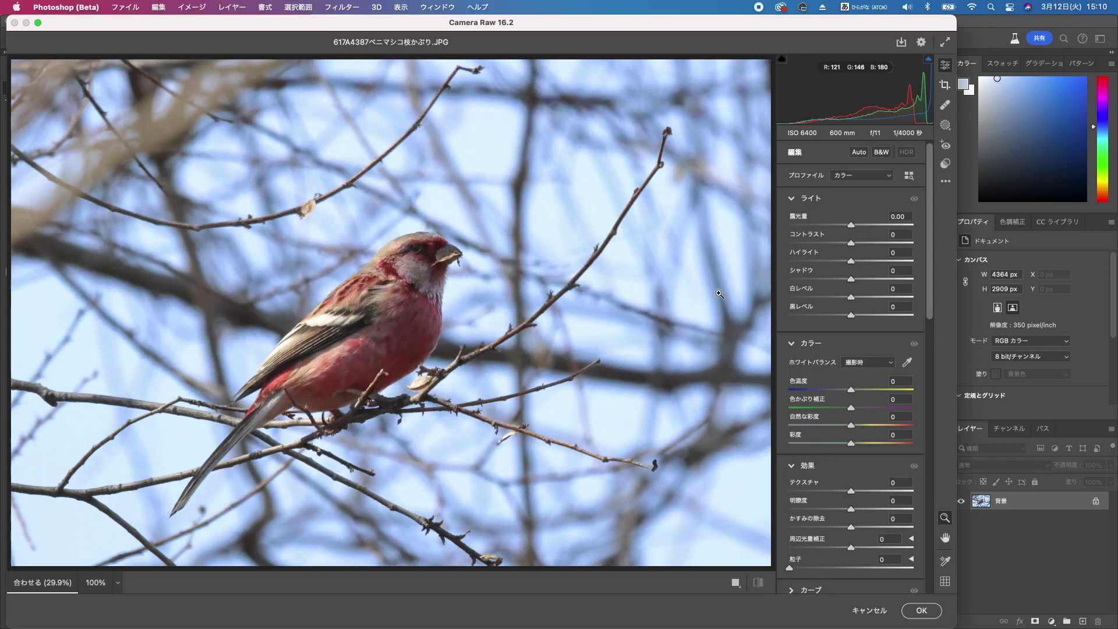
{"action": "left_click", "coordinate": [862, 280]}
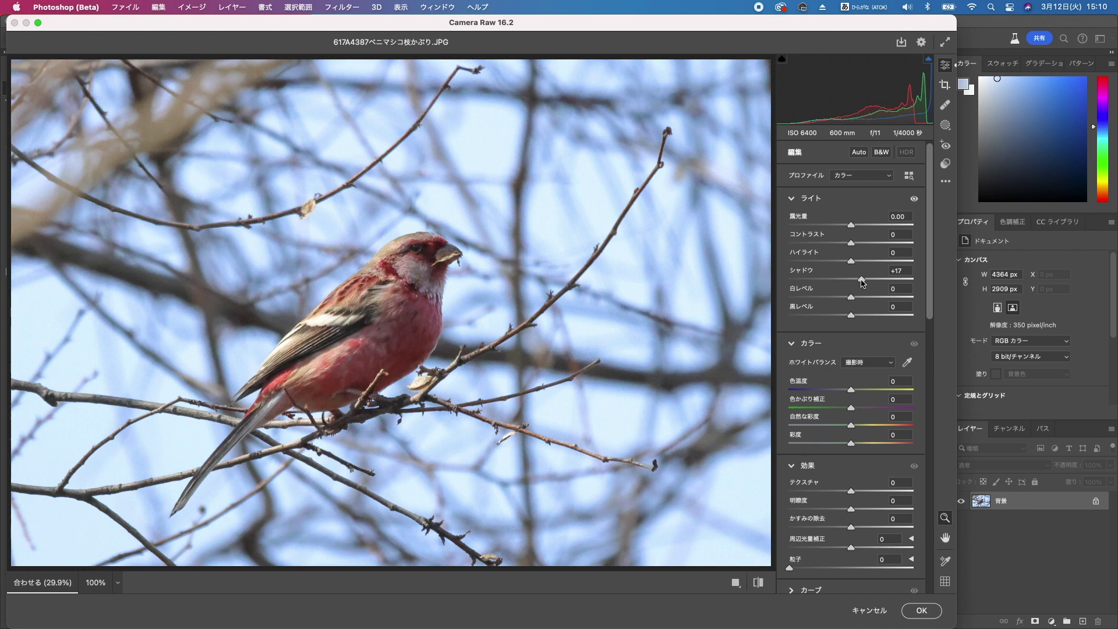
{"action": "left_click_drag", "start_coordinate": [866, 279], "coordinate": [866, 280]}
{"action": "left_click", "coordinate": [856, 226]}
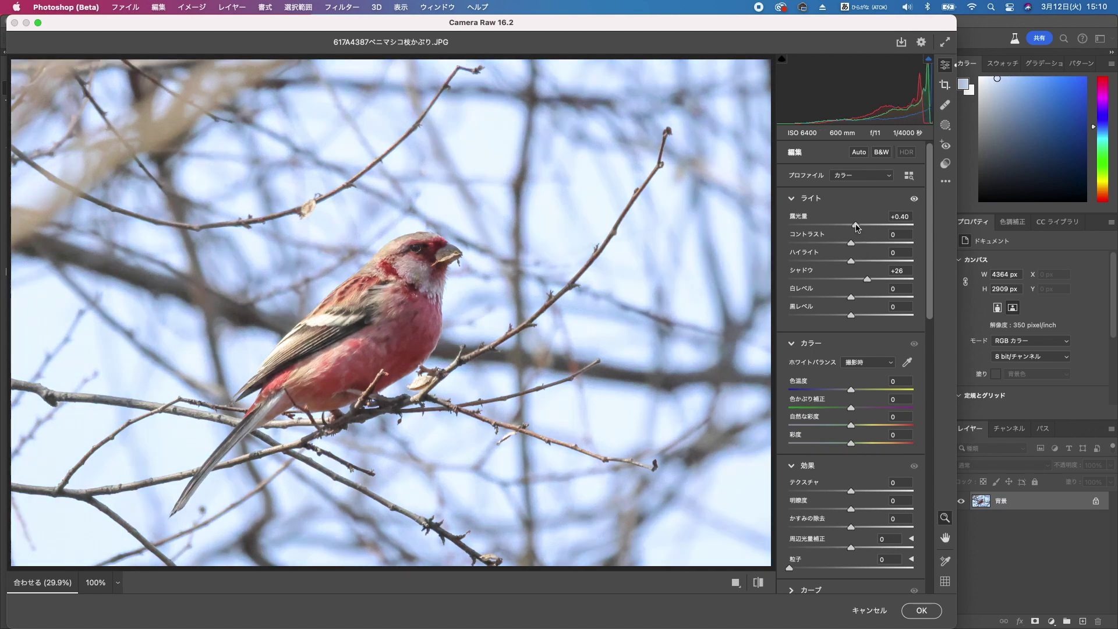
{"action": "left_click_drag", "start_coordinate": [856, 226], "coordinate": [852, 227]}
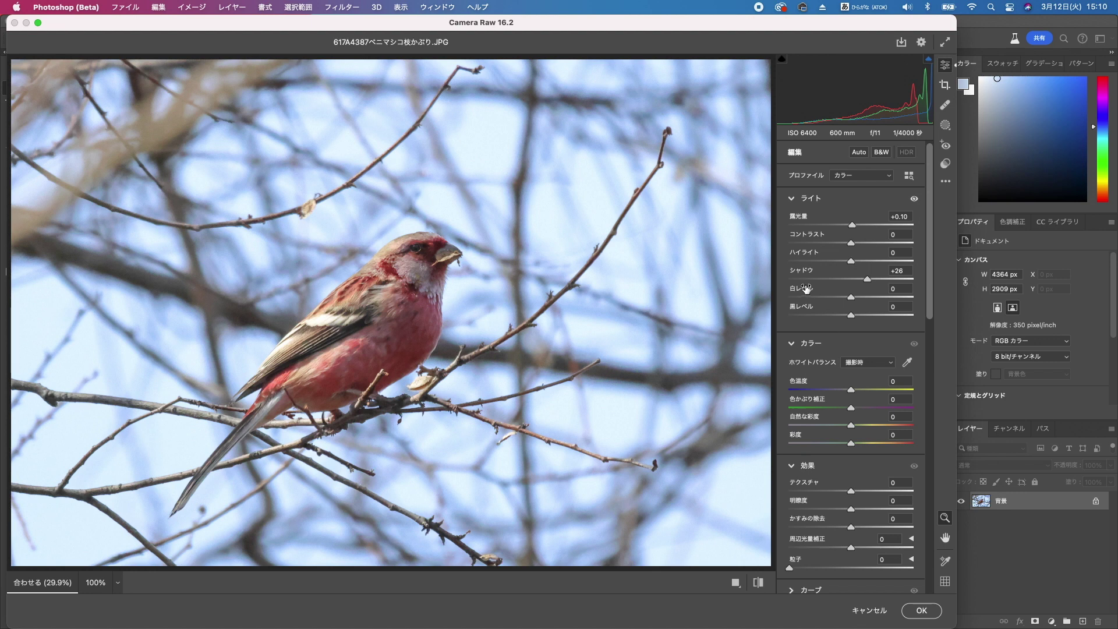
{"action": "left_click", "coordinate": [854, 299]}
{"action": "mouse_move", "coordinate": [855, 299]}
{"action": "left_mouse_down"}
{"action": "mouse_move", "coordinate": [879, 299]}
{"action": "mouse_move", "coordinate": [854, 299]}
{"action": "left_mouse_up"}
Try sampling the white balance from the white feathers on the bird's wing, and undo the change.
{"action": "scroll", "coordinate": [854, 329], "scroll_direction": "down", "scroll_amount": 4}
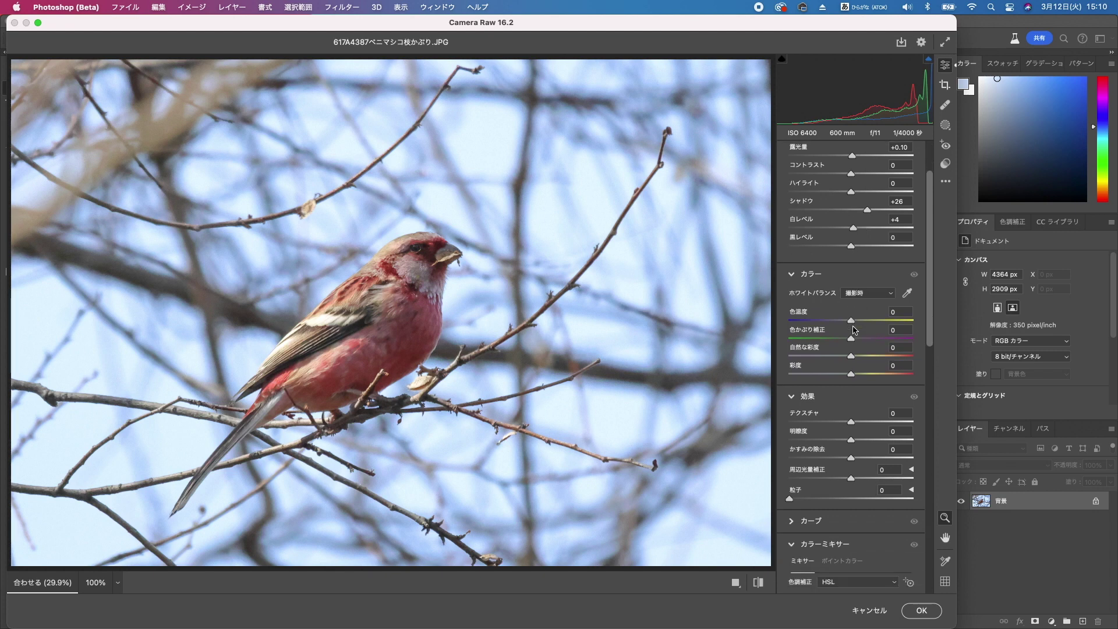
{"action": "scroll", "coordinate": [854, 330], "scroll_direction": "down", "scroll_amount": 3}
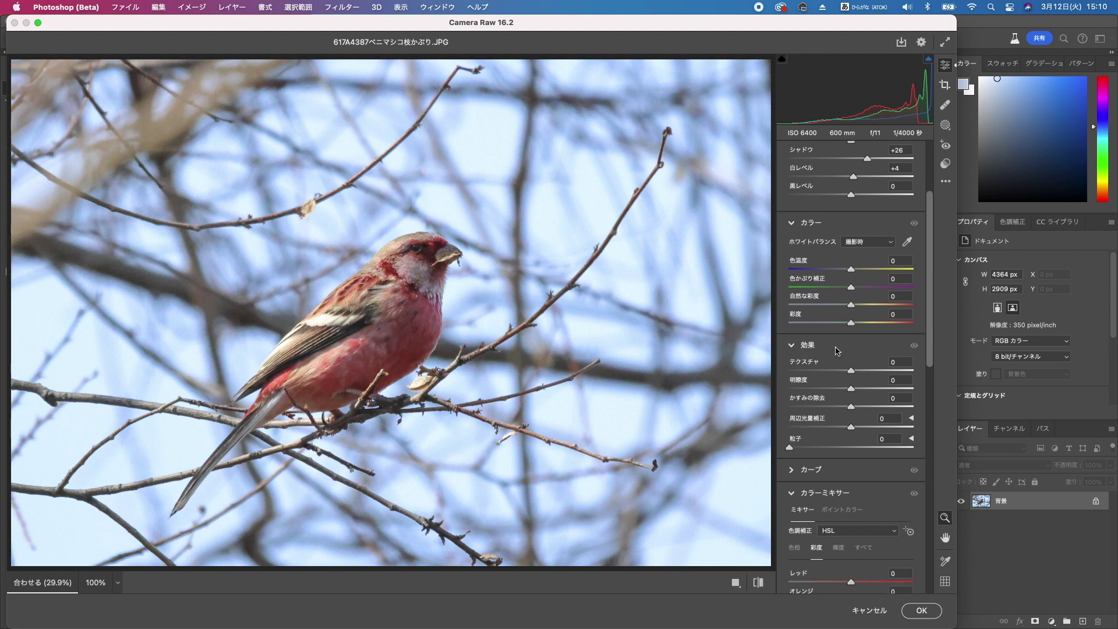
{"action": "left_click", "coordinate": [906, 243]}
{"action": "left_click", "coordinate": [332, 317]}
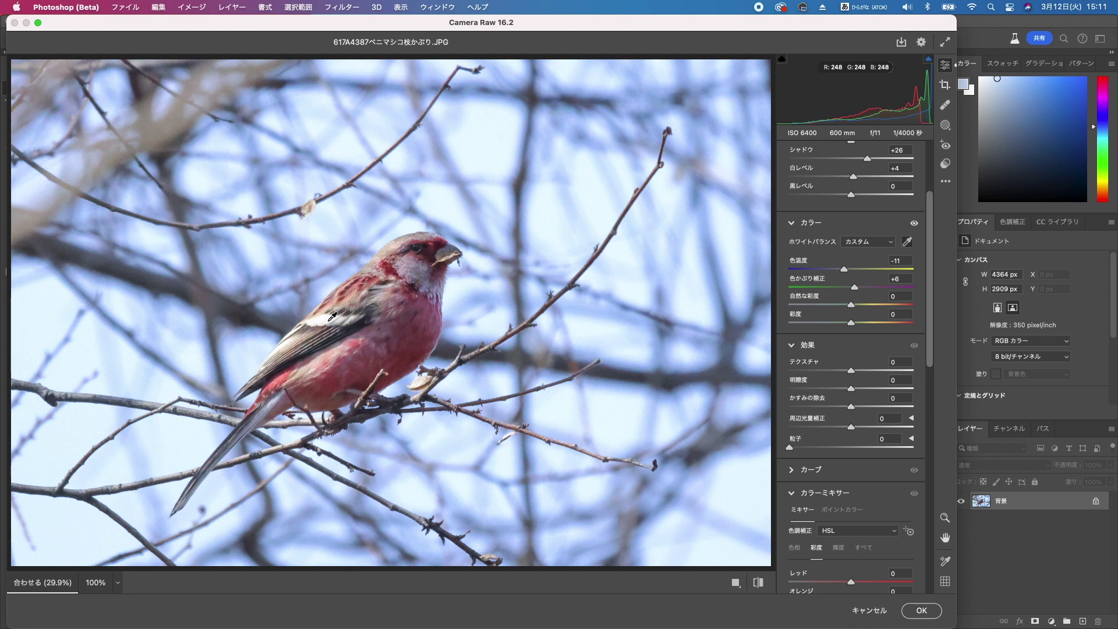
{"action": "key", "text": "super+z"}
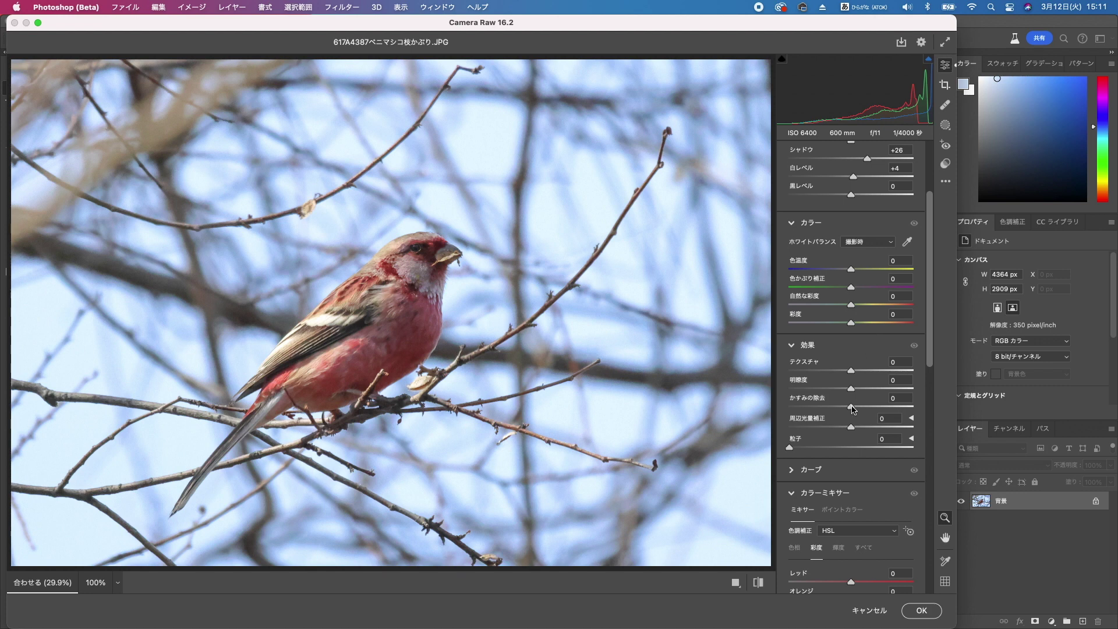
Set Dehaze to +4, try Clarity at +25, and settle Clarity at -9.
{"action": "mouse_move", "coordinate": [851, 409]}
{"action": "left_mouse_down"}
{"action": "mouse_move", "coordinate": [876, 409]}
{"action": "mouse_move", "coordinate": [855, 411]}
{"action": "left_mouse_up"}
{"action": "left_click_drag", "start_coordinate": [850, 390], "coordinate": [867, 390]}
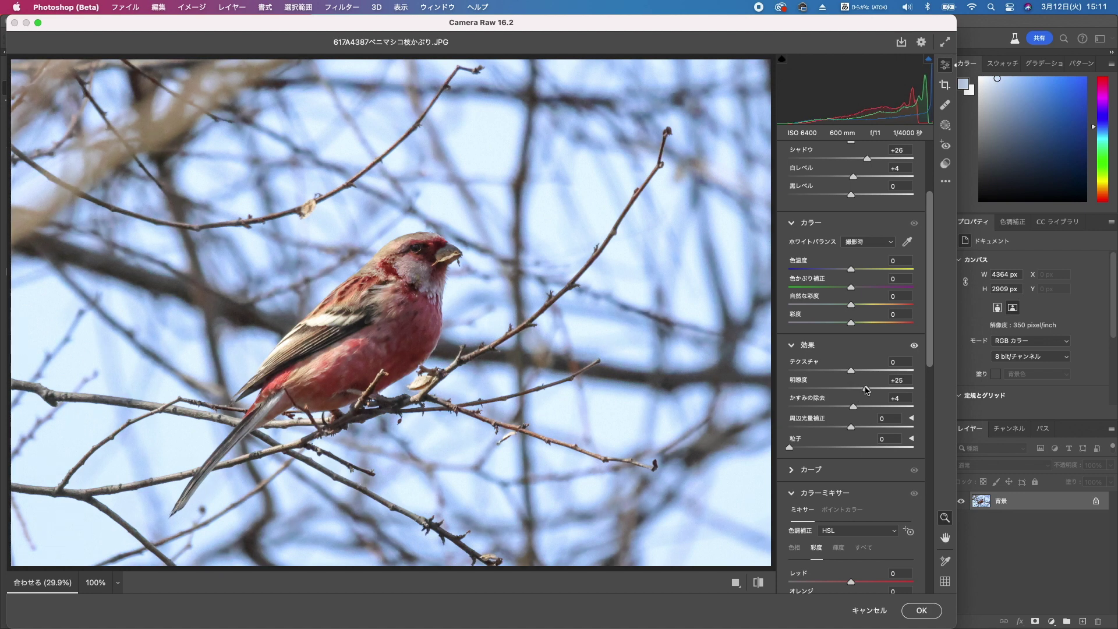
{"action": "left_click_drag", "start_coordinate": [867, 390], "coordinate": [847, 390]}
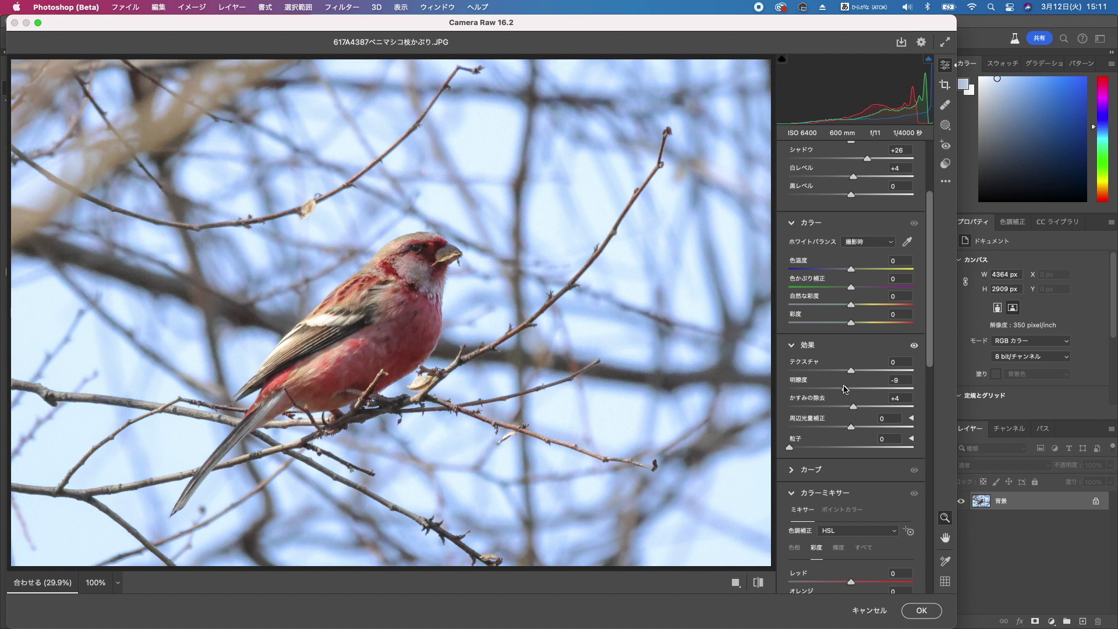
Set the Color Mixer saturation to +6 for reds and +3 for oranges, and apply the Camera Raw adjustments.
{"action": "scroll", "coordinate": [818, 258], "scroll_direction": "down", "scroll_amount": 5}
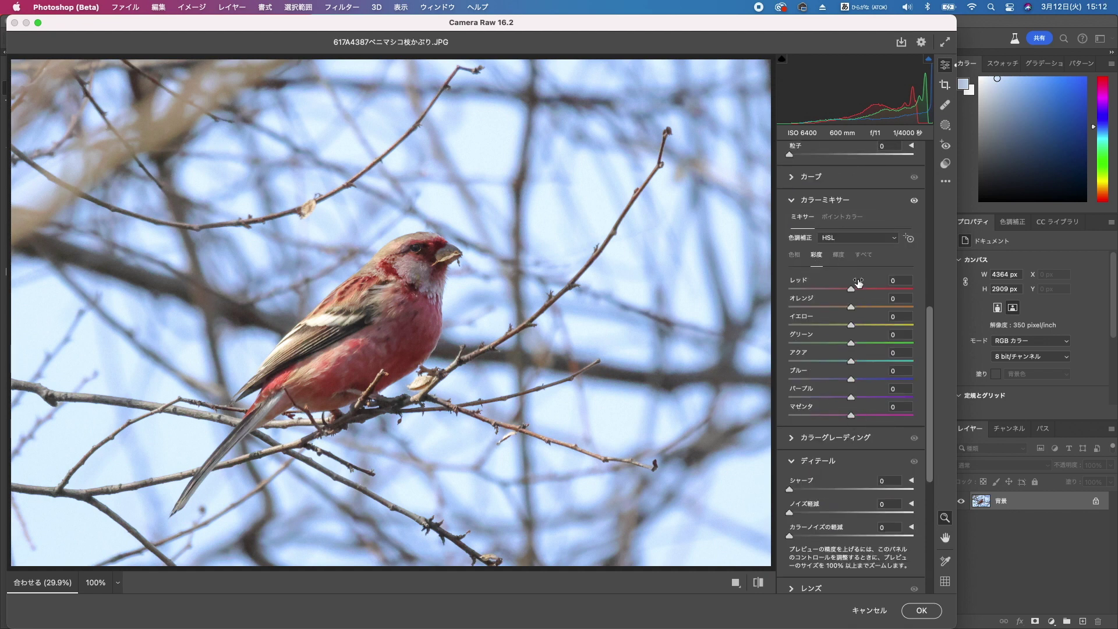
{"action": "mouse_move", "coordinate": [851, 289]}
{"action": "left_mouse_down"}
{"action": "mouse_move", "coordinate": [880, 292]}
{"action": "mouse_move", "coordinate": [837, 295]}
{"action": "mouse_move", "coordinate": [854, 293]}
{"action": "left_mouse_up"}
{"action": "left_click_drag", "start_coordinate": [851, 311], "coordinate": [853, 312]}
{"action": "mouse_move", "coordinate": [851, 417]}
{"action": "left_mouse_down"}
{"action": "mouse_move", "coordinate": [882, 418]}
{"action": "mouse_move", "coordinate": [852, 416]}
{"action": "left_mouse_up"}
{"action": "scroll", "coordinate": [878, 448], "scroll_direction": "down", "scroll_amount": 3}
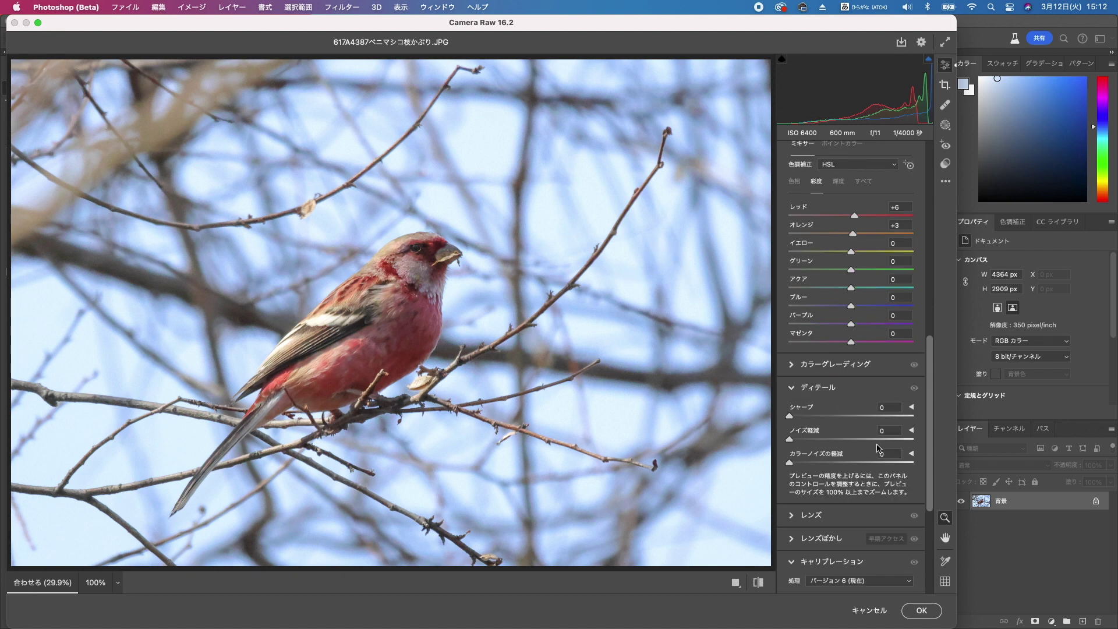
{"action": "left_click", "coordinate": [920, 610]}
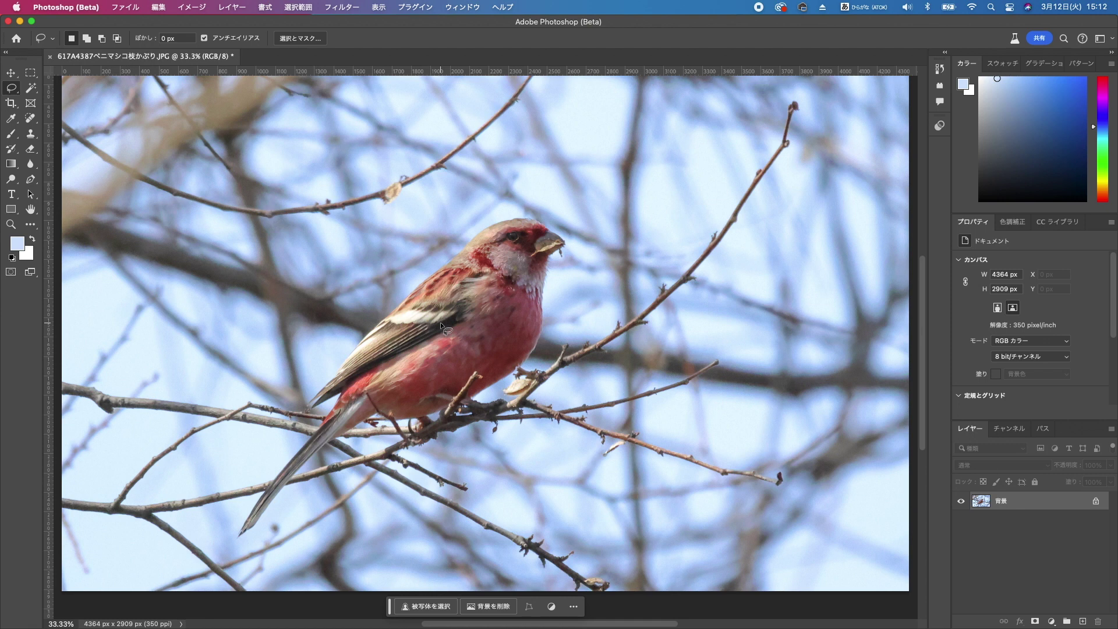
Start saving the retouched bird photo with Save As.
{"action": "left_click", "coordinate": [122, 6]}
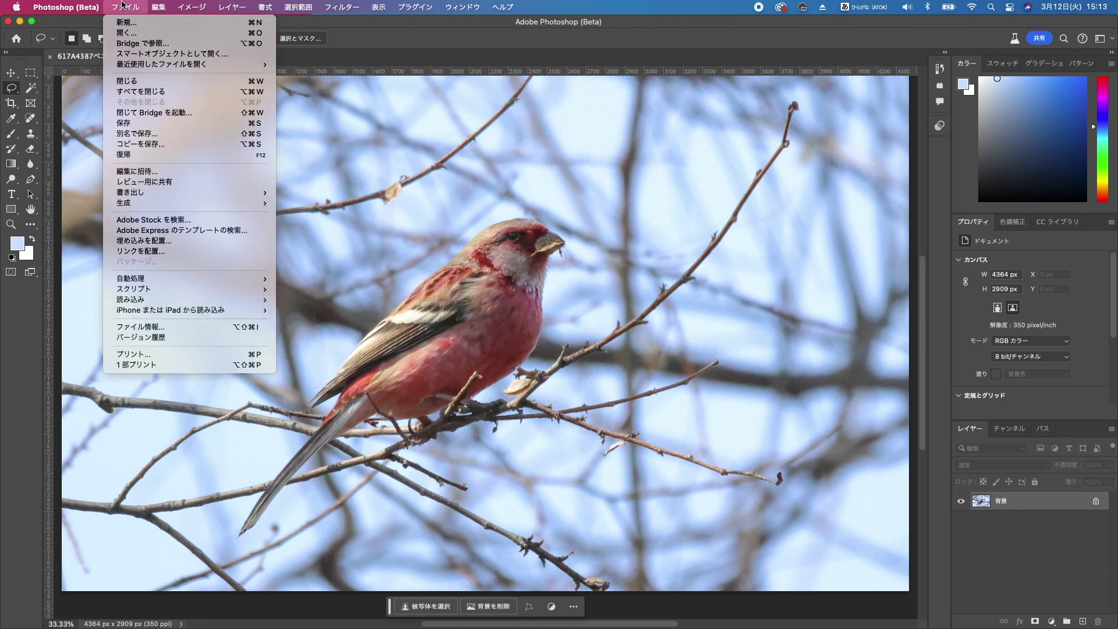
{"action": "left_click", "coordinate": [143, 133]}
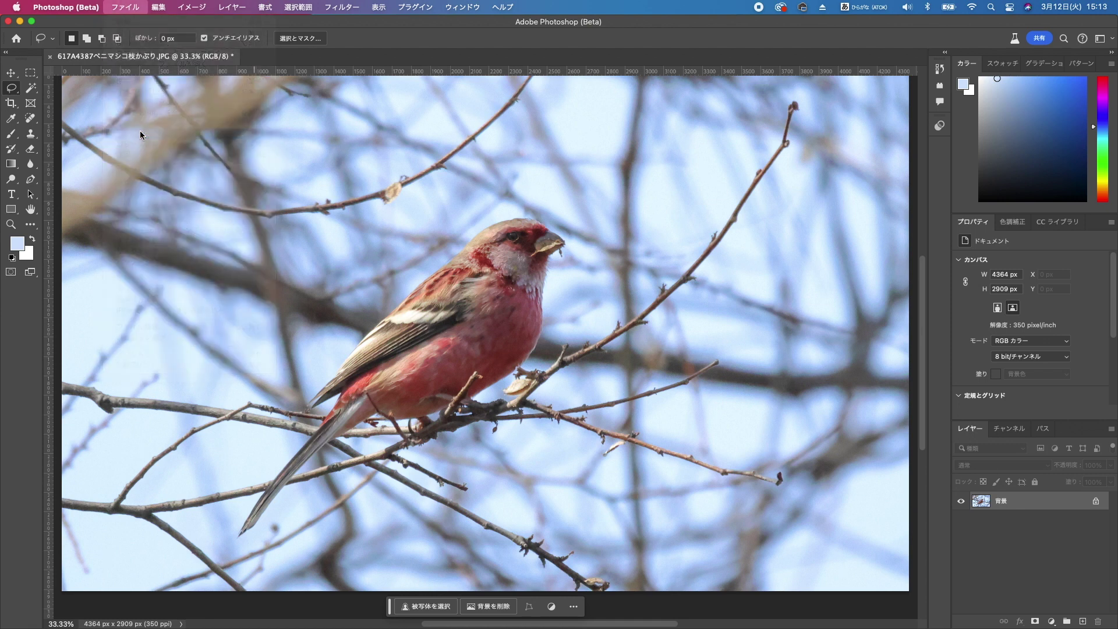